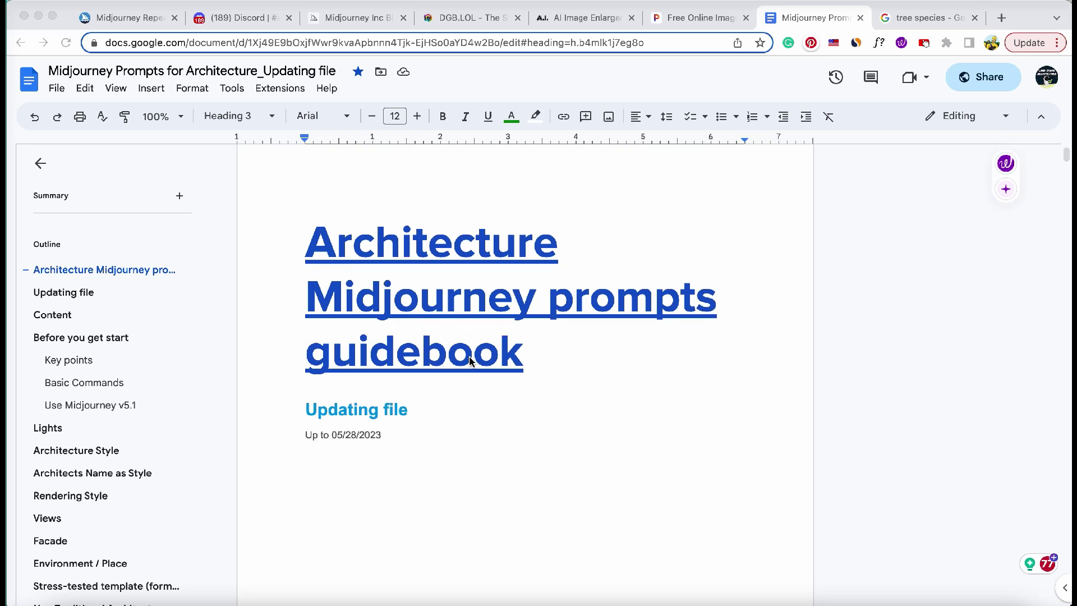
Jump to 'Use Midjourney v5.1' and browse its /settings screenshots and v5 versus v5.1 comparisons
scroll(470, 361, "down", 2)
scroll(470, 361, "down", 1)
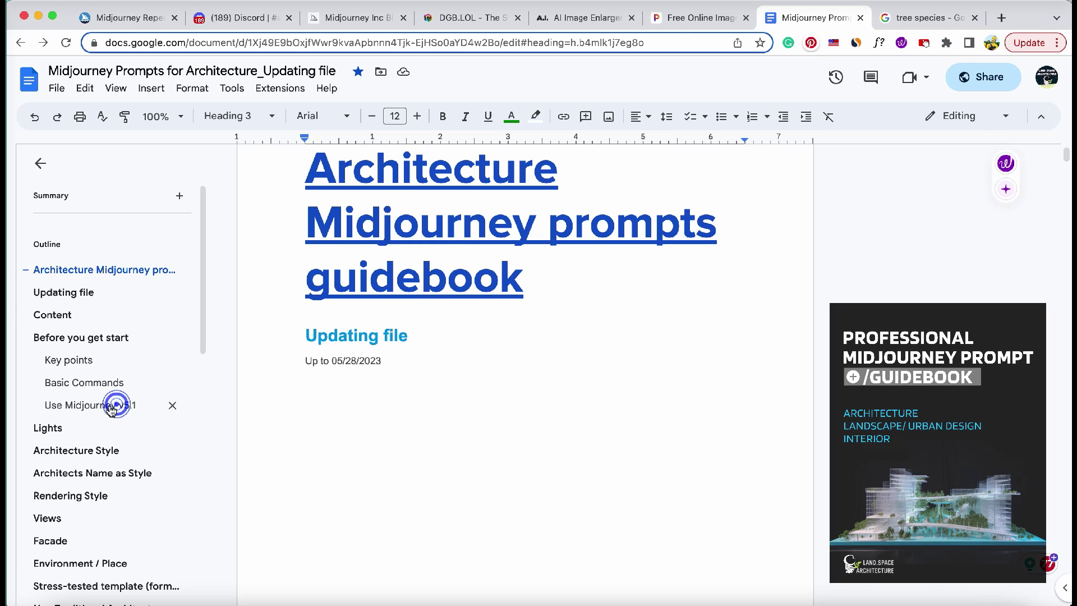
left_click(111, 405)
scroll(111, 405, "down", 2)
scroll(344, 296, "down", 3)
scroll(344, 296, "up", 2)
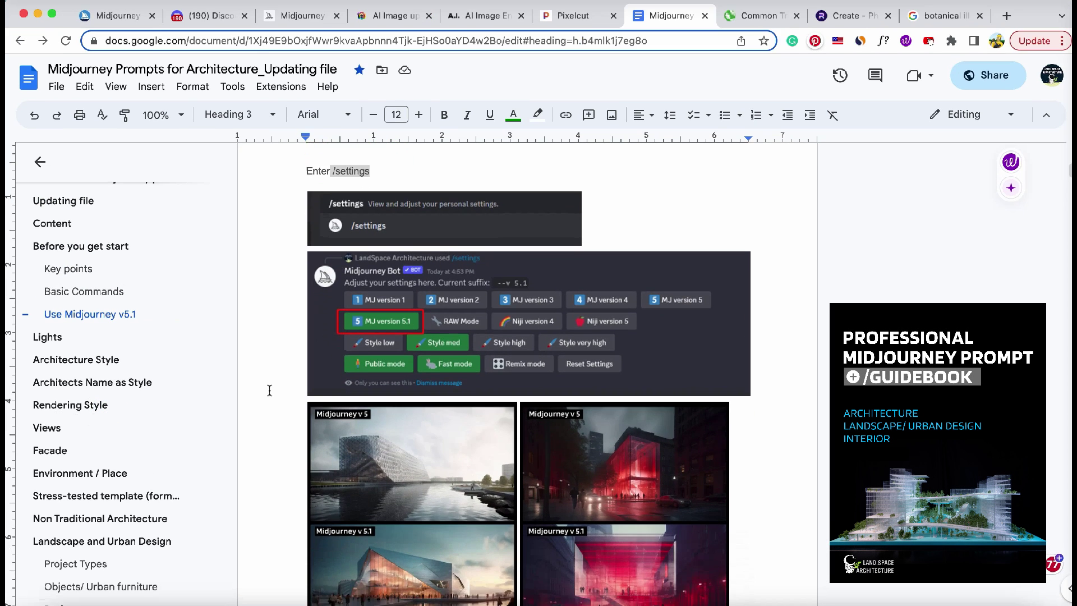
scroll(267, 387, "down", 2)
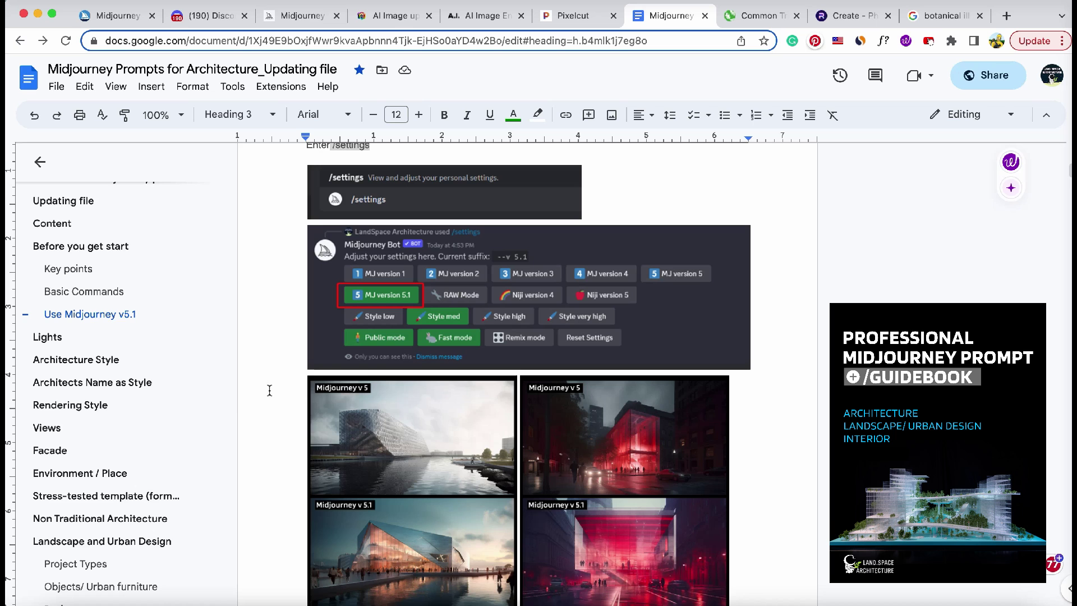
scroll(156, 457, "down", 3)
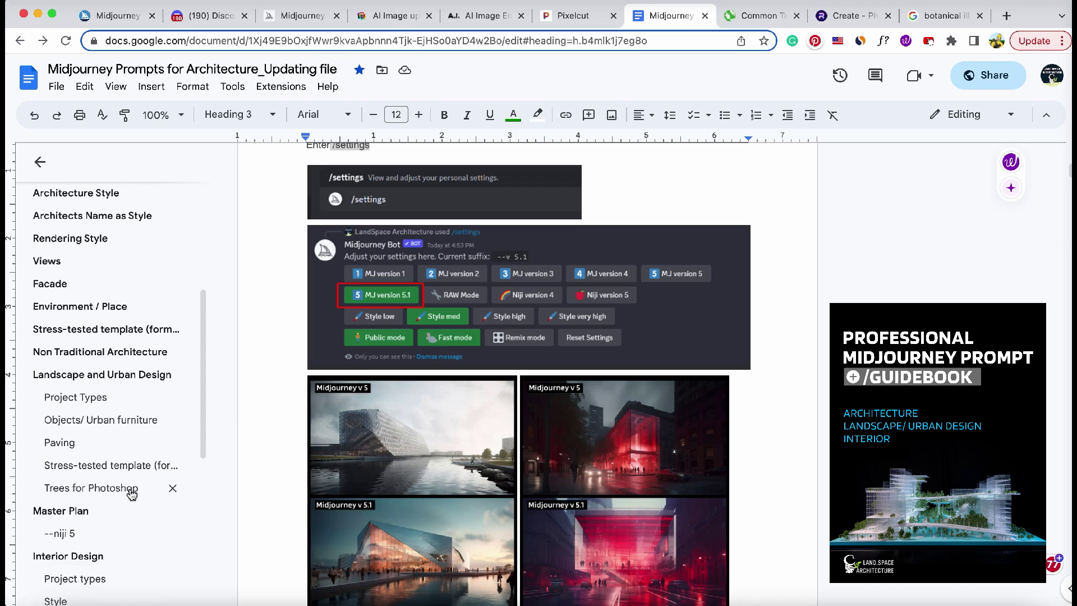
Open 'Trees for Photoshop', browse its tree sheets, and highlight the flat lay, turnaround and background keywords
left_click(132, 489)
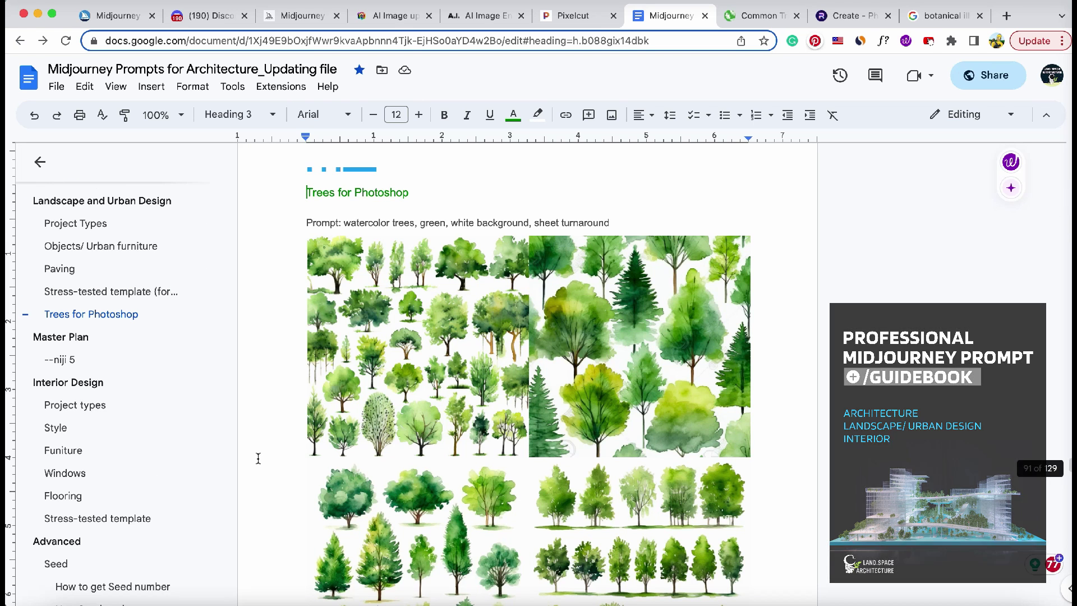
scroll(295, 446, "down", 15)
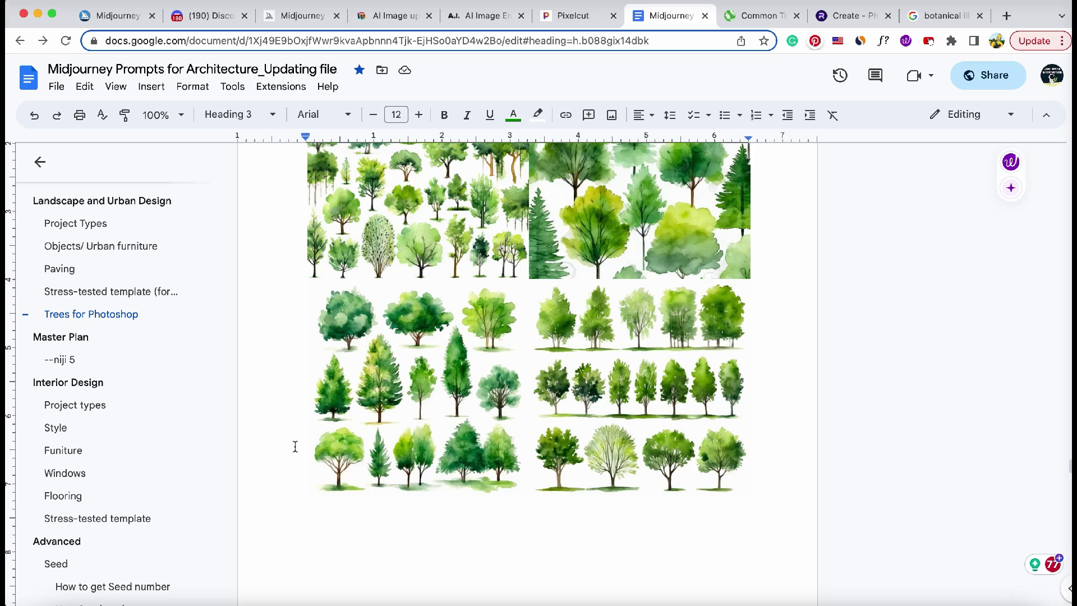
scroll(295, 446, "down", 6)
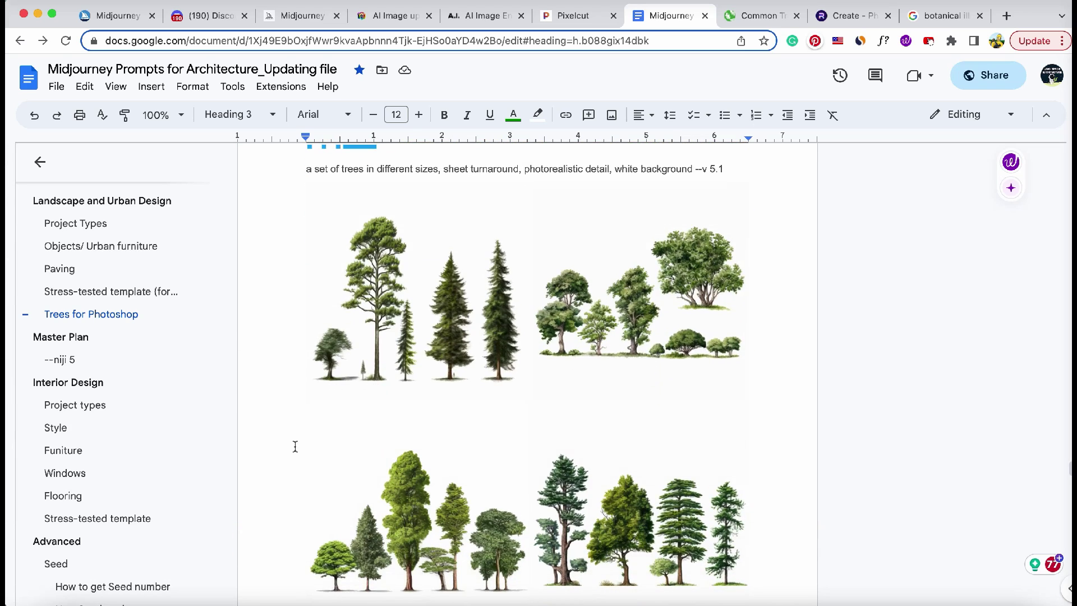
scroll(295, 446, "down", 10)
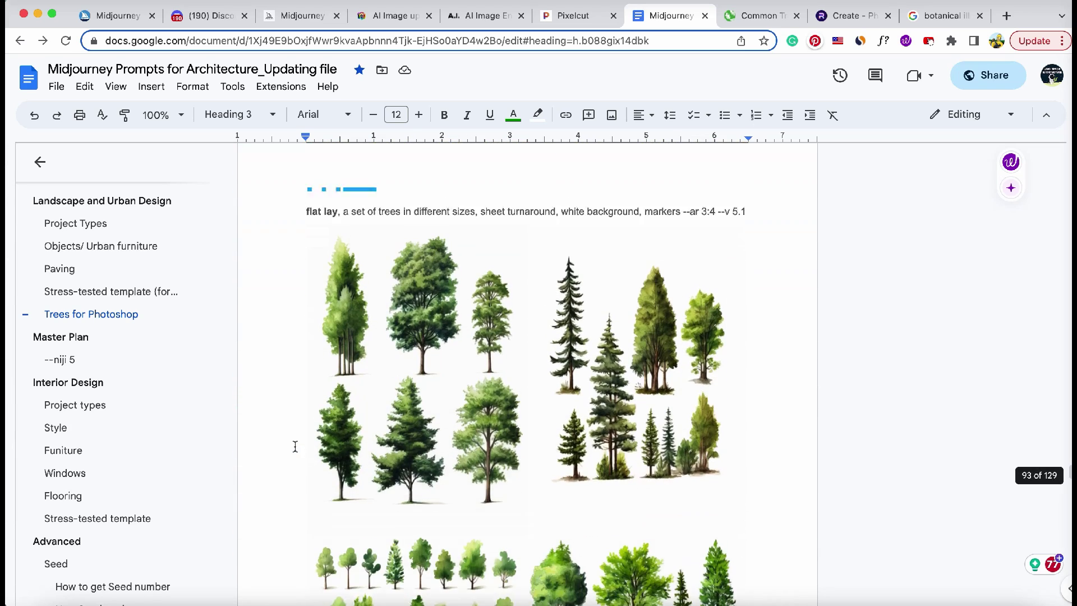
scroll(295, 446, "up", 1)
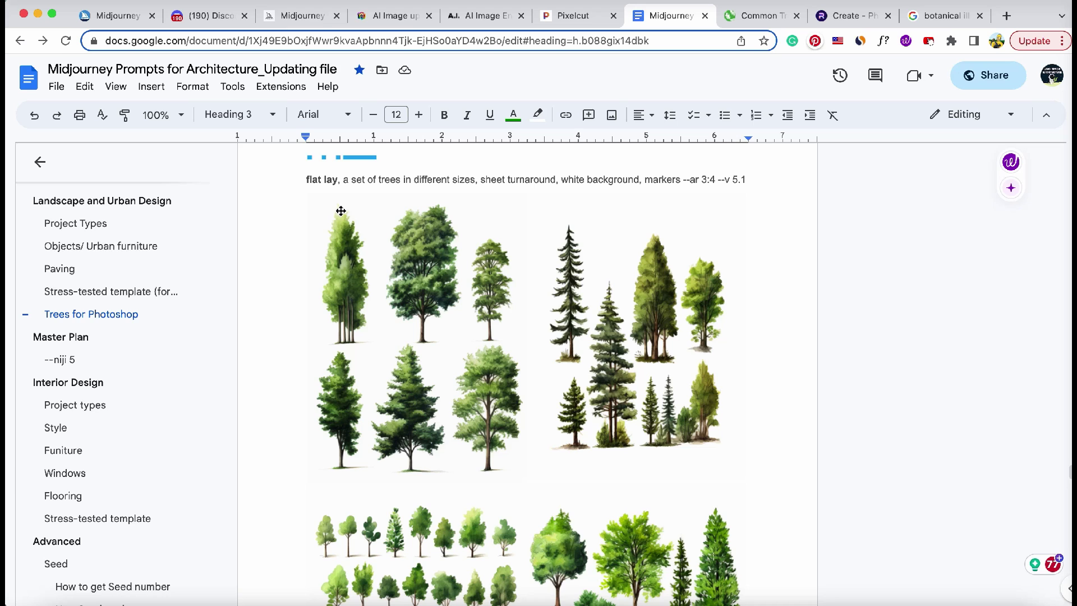
left_click_drag(307, 183, 338, 182)
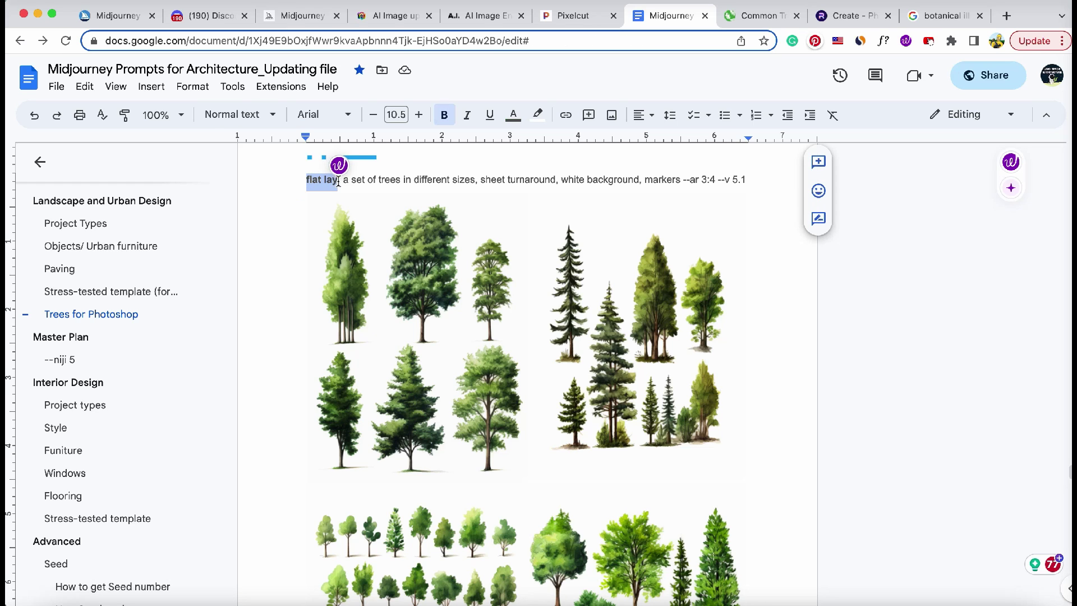
left_click_drag(478, 180, 629, 179)
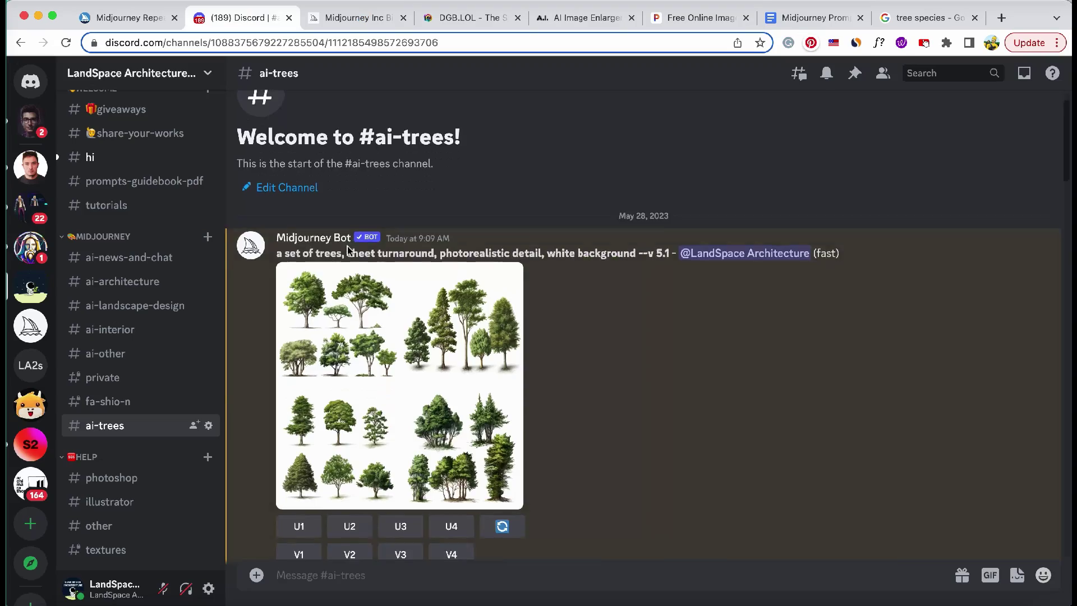
Run /settings and choose MJ version 5.1 in place of the Niji 5 default
scroll(348, 246, "down", 15)
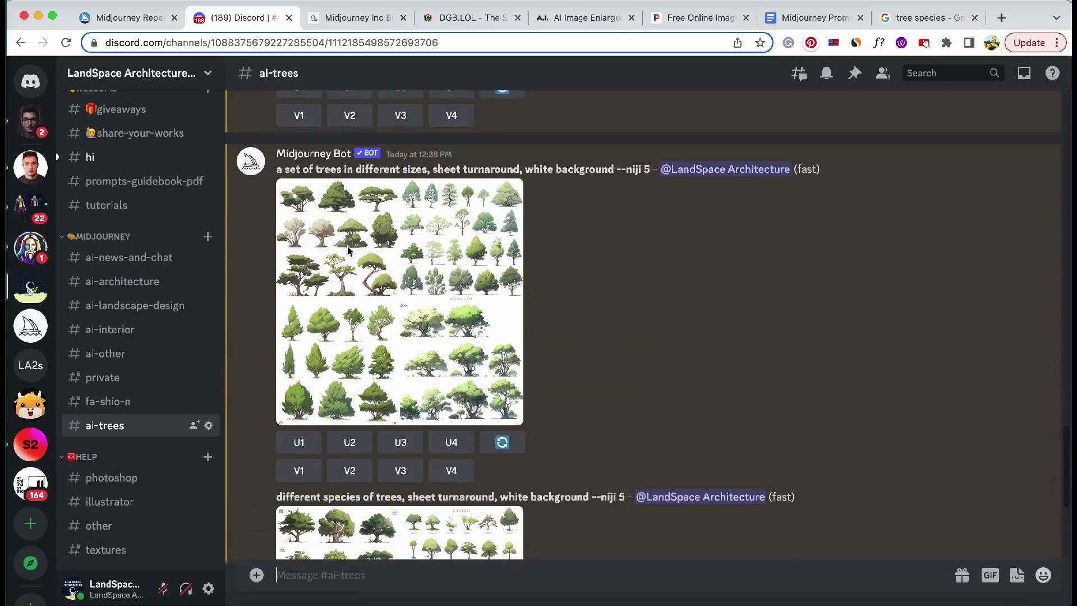
scroll(347, 251, "down", 5)
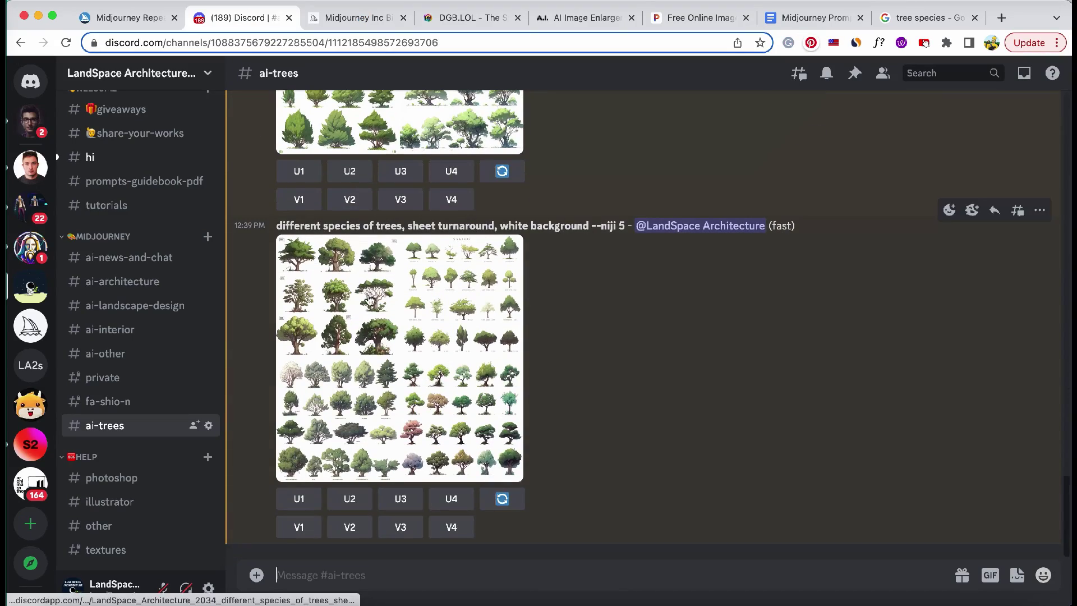
type("/settings")
key("Return")
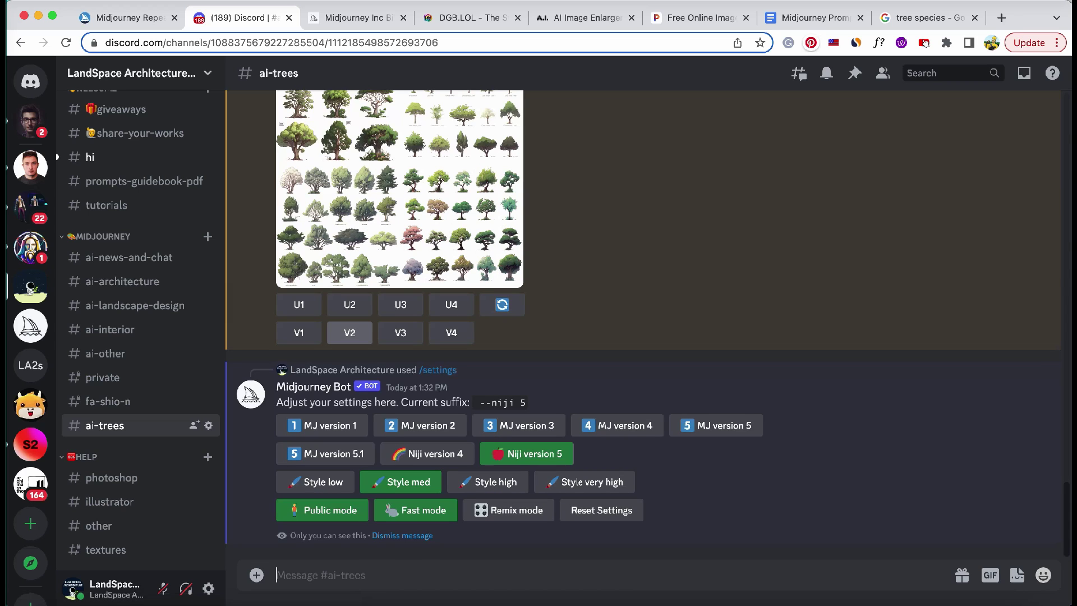
left_click(348, 455)
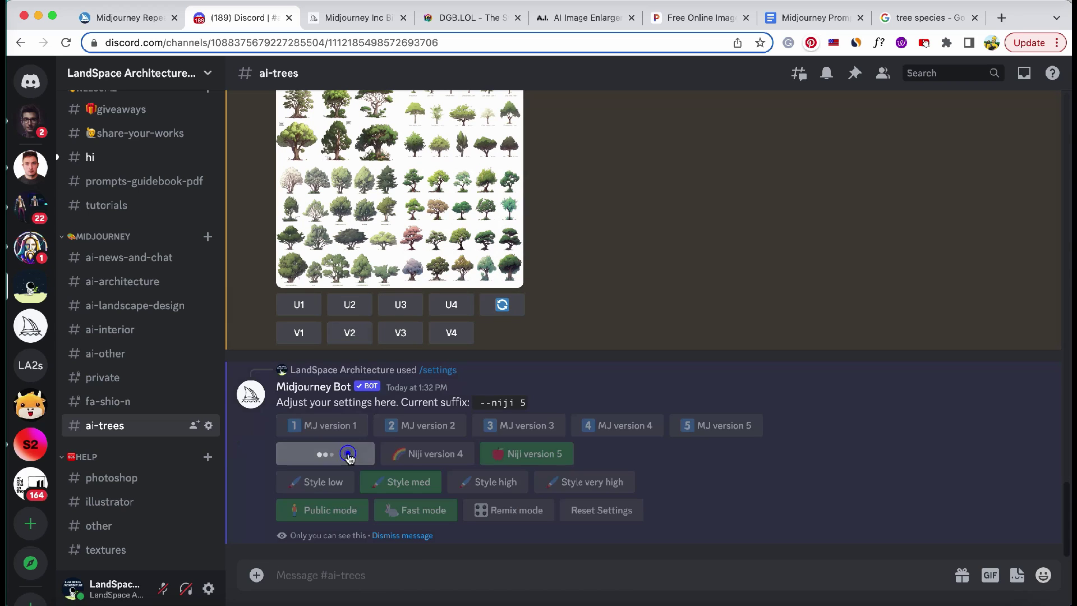
Resubmit the different-species tree prompt via /imagine with --ar 16:9 and view the result full size
left_click(333, 584)
type("/")
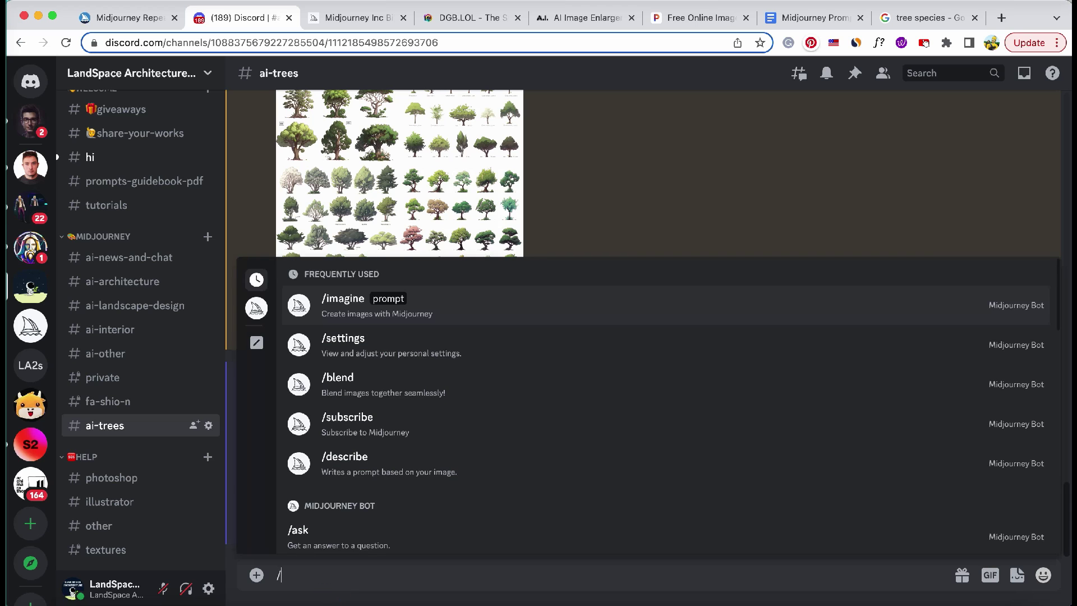
left_click(353, 308)
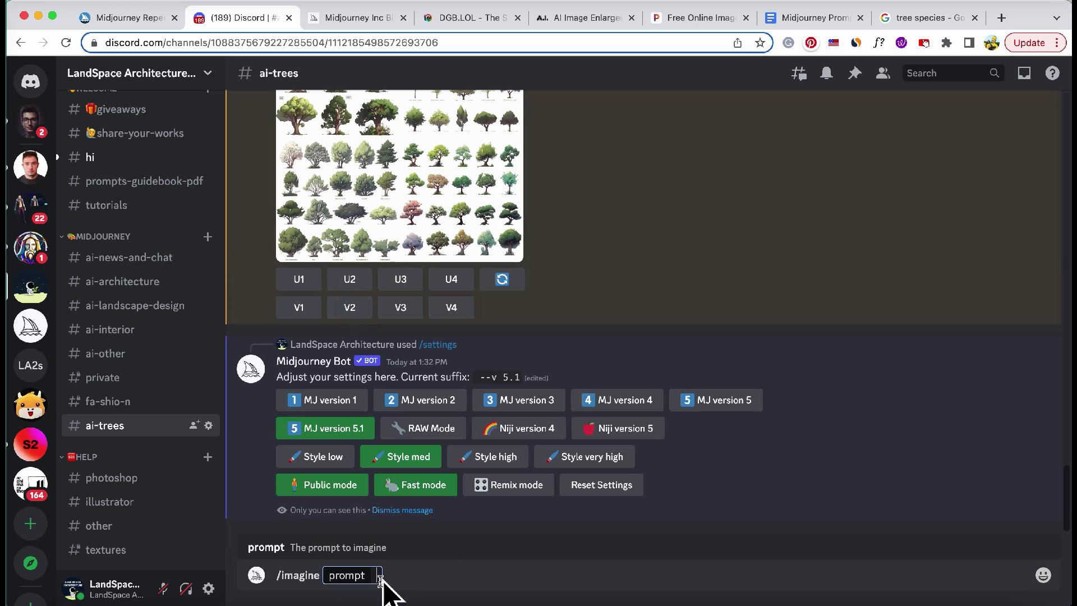
scroll(414, 202, "up", 4)
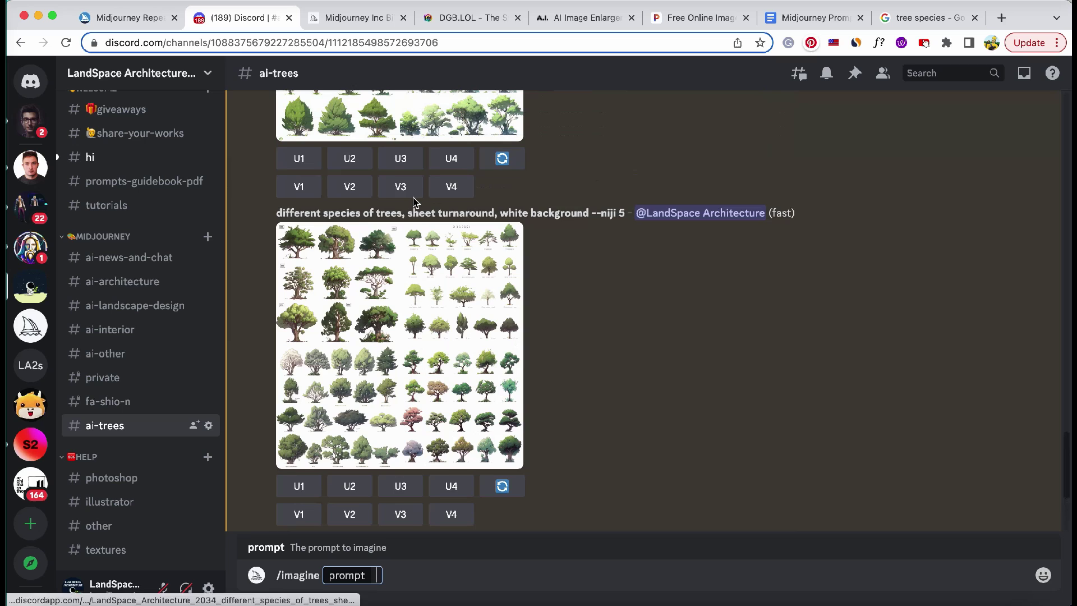
left_click_drag(277, 217, 591, 215)
key("super+c")
left_click(379, 572)
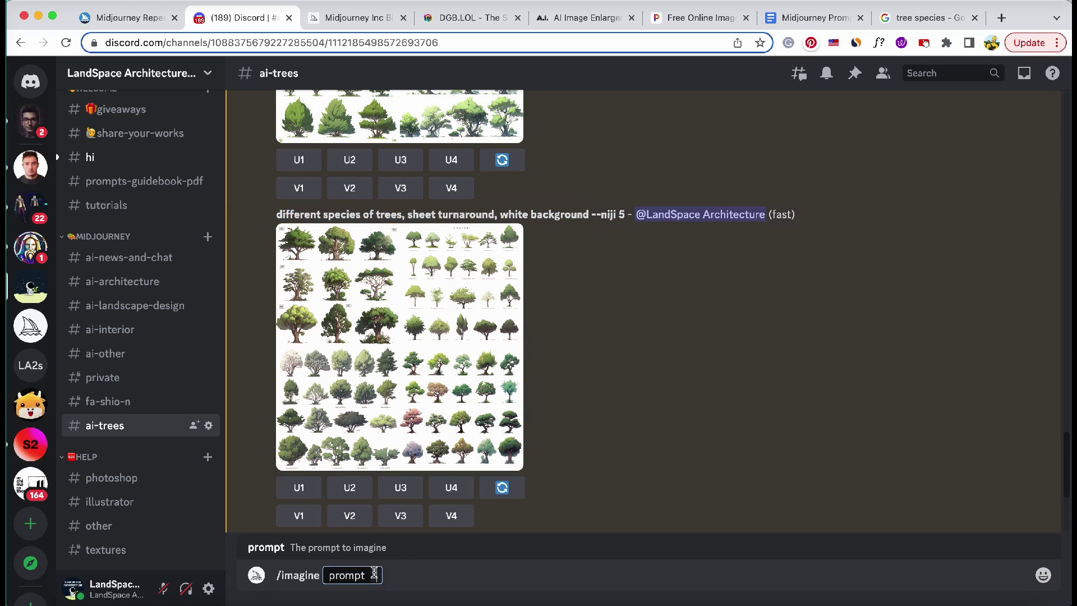
key("super+v")
type("-")
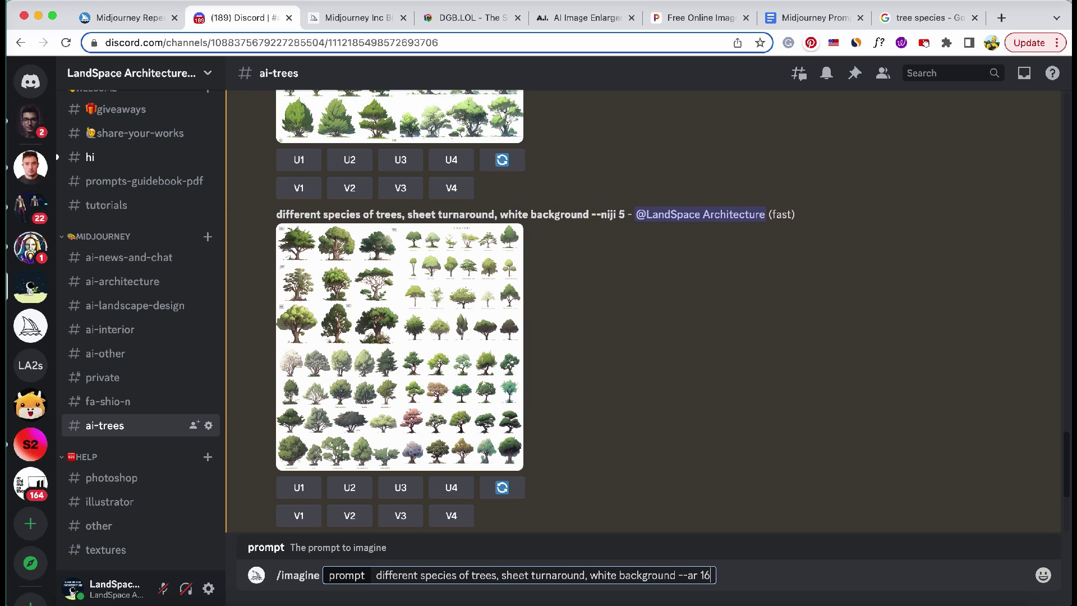
key("Return")
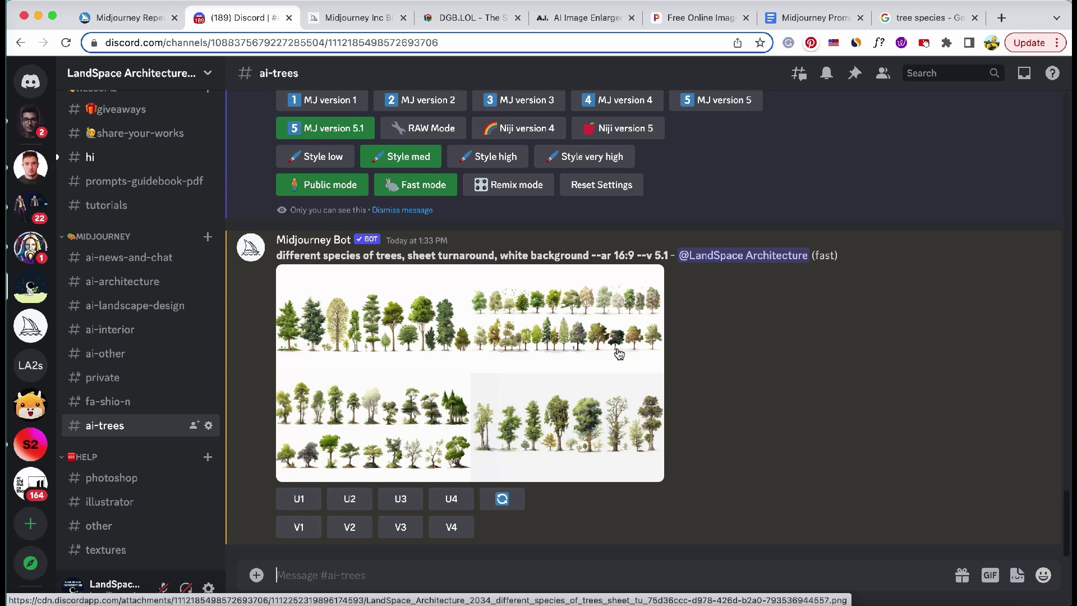
left_click(618, 352)
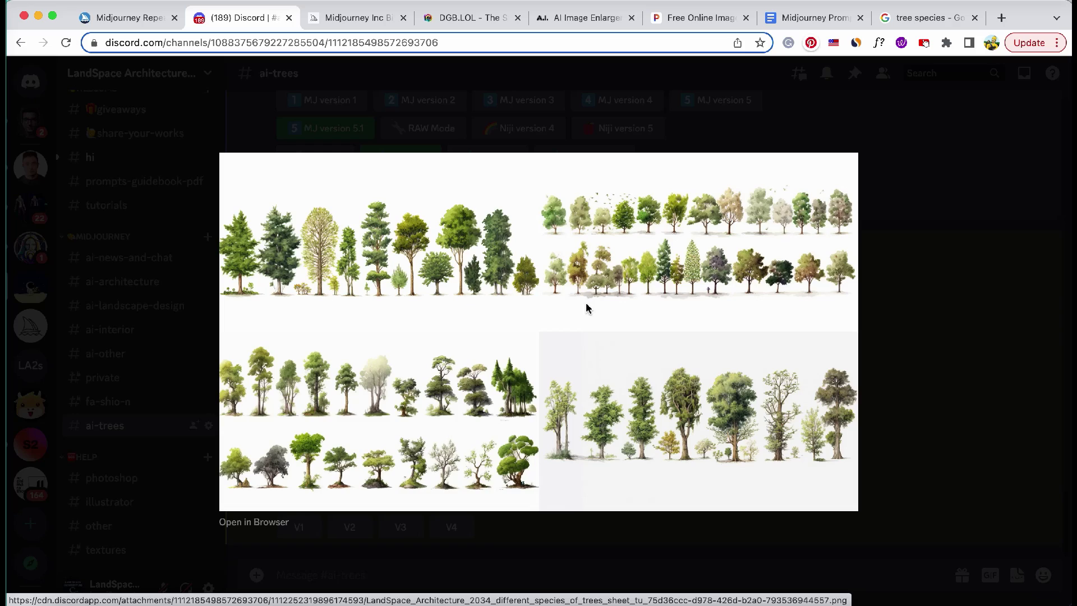
Resubmit 'a set of trees, watercolor, sheet turnaround, white background' with /imagine
left_click(511, 110)
scroll(519, 214, "up", 5)
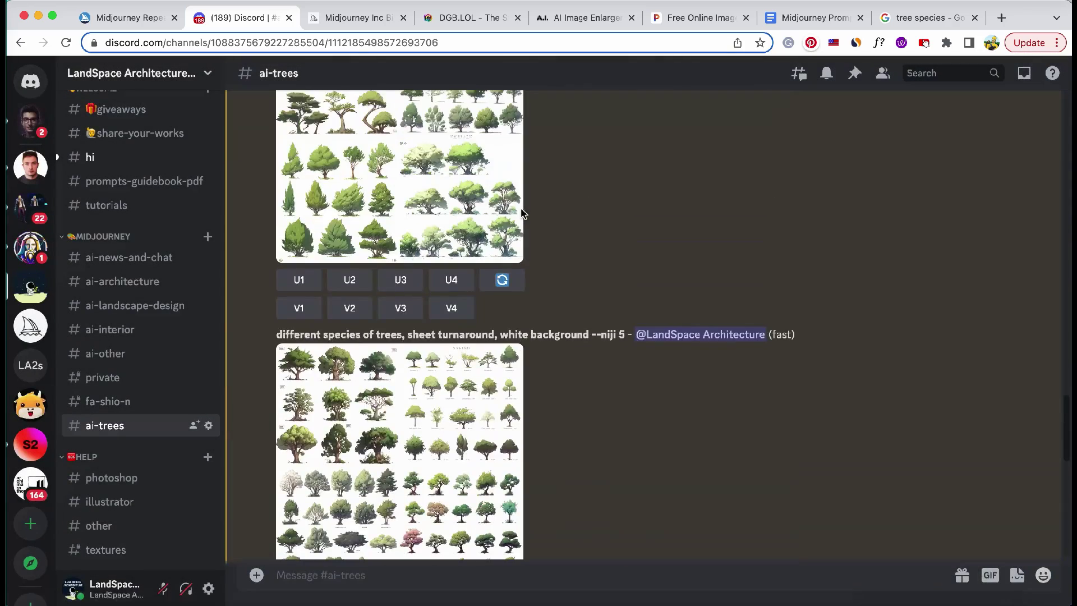
scroll(521, 213, "up", 5)
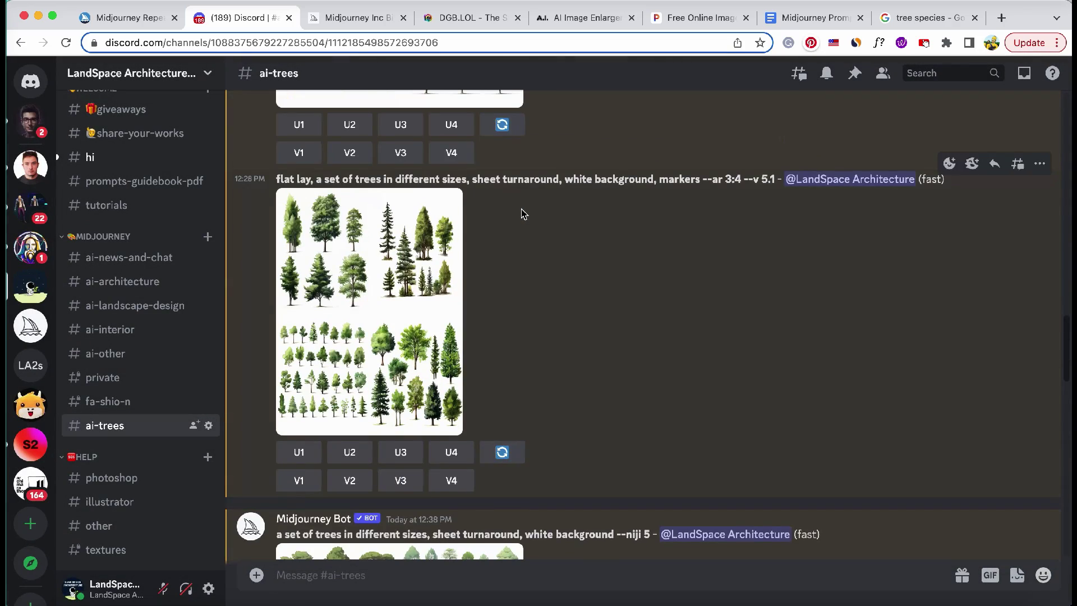
scroll(522, 213, "down", 2)
scroll(522, 213, "up", 7)
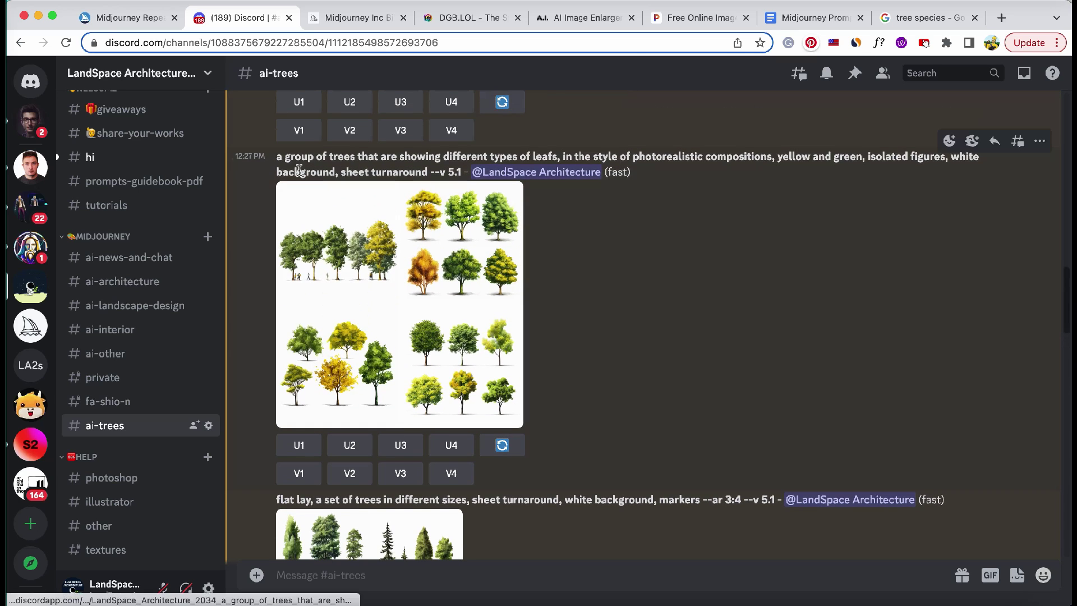
scroll(291, 165, "up", 1)
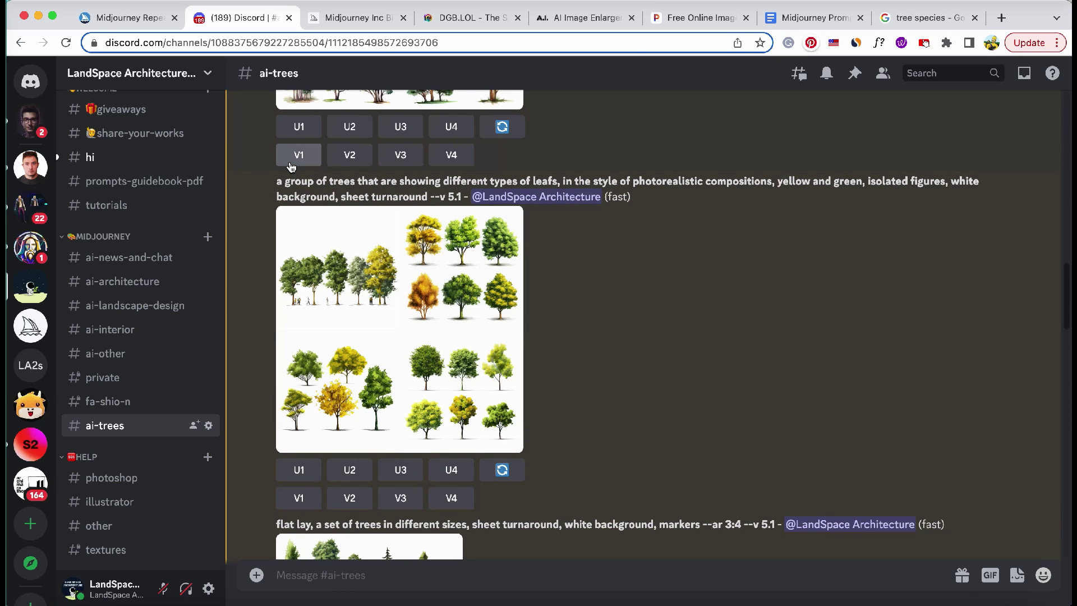
scroll(291, 165, "up", 5)
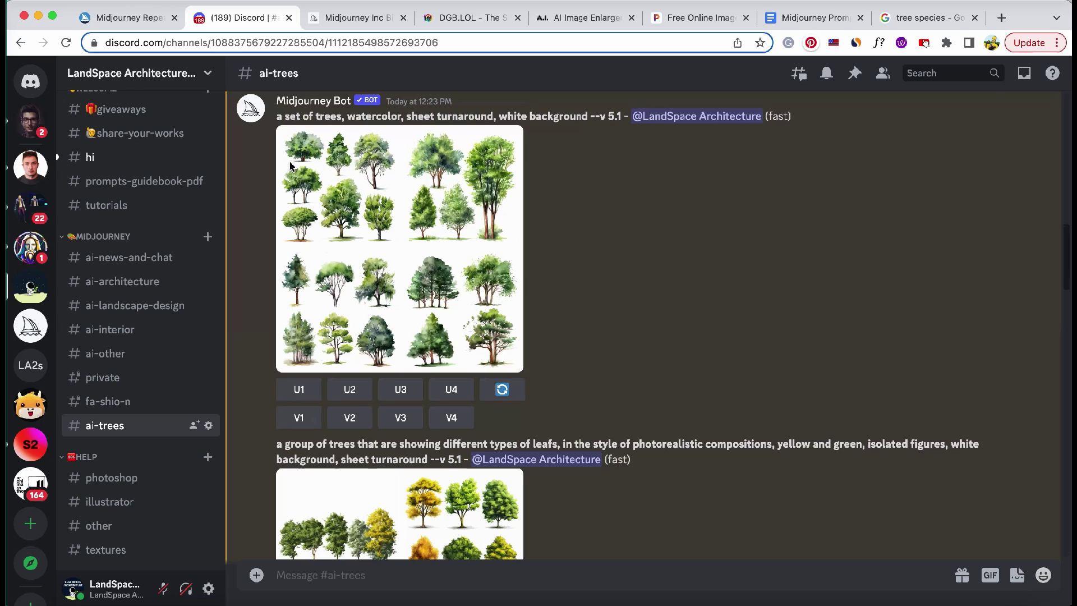
left_click_drag(277, 133, 589, 134)
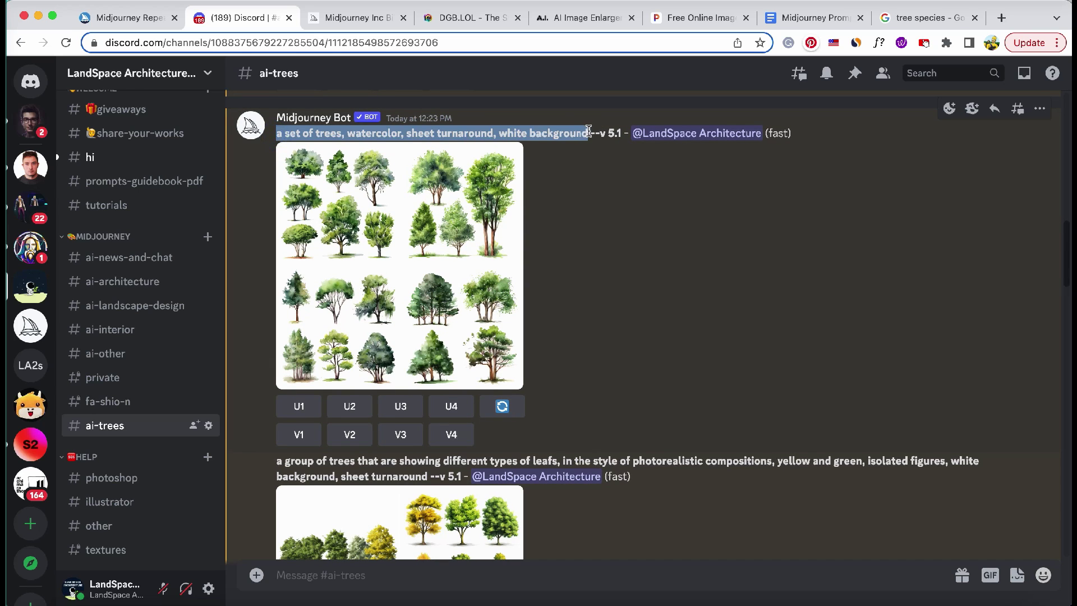
left_click(424, 588)
type("/imagine prompt")
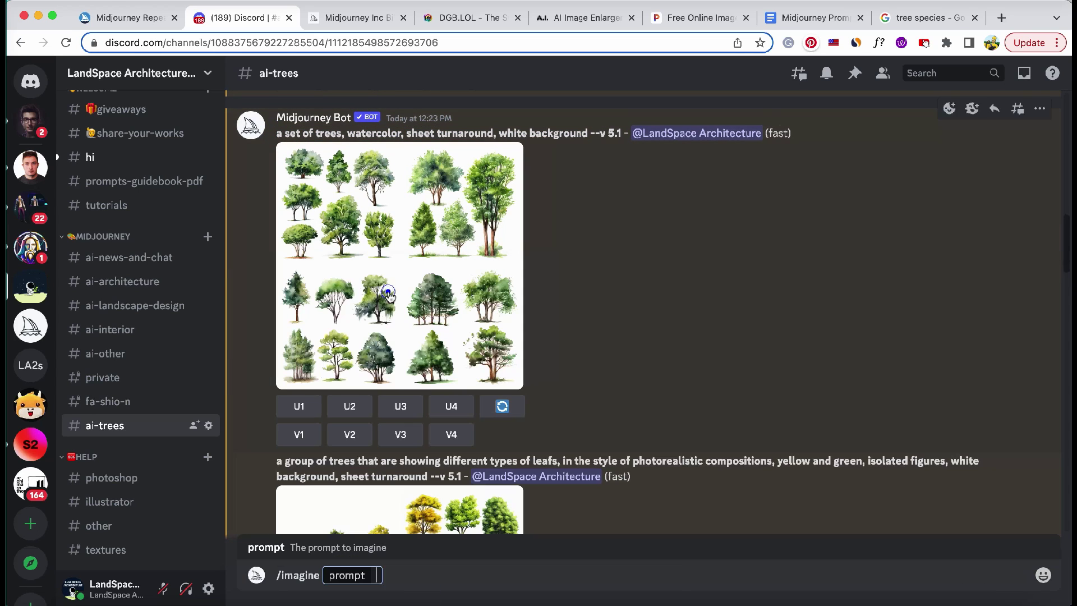
key("super+v")
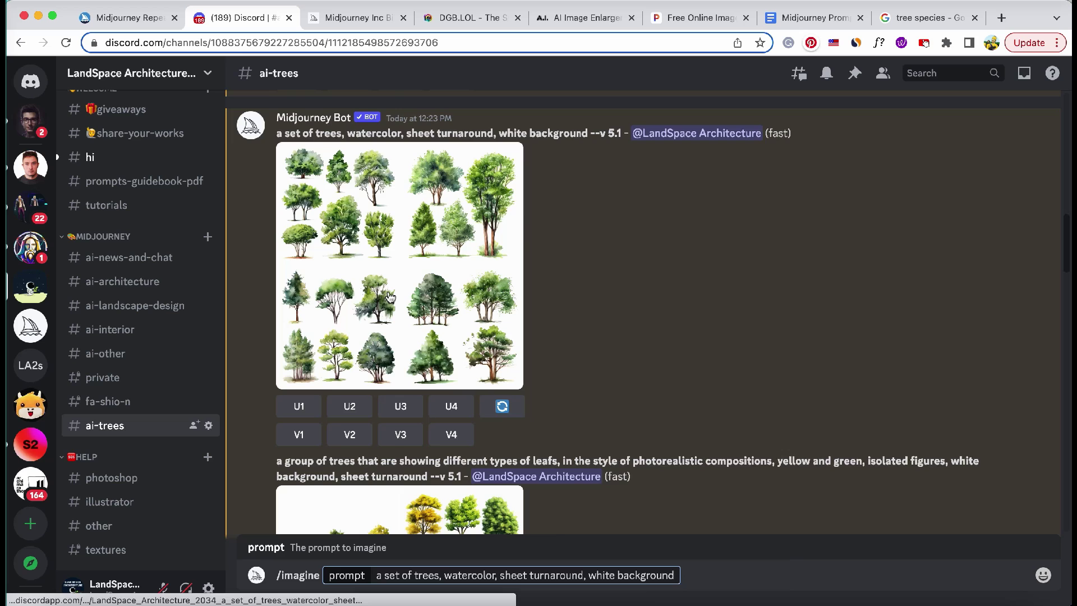
key("Return")
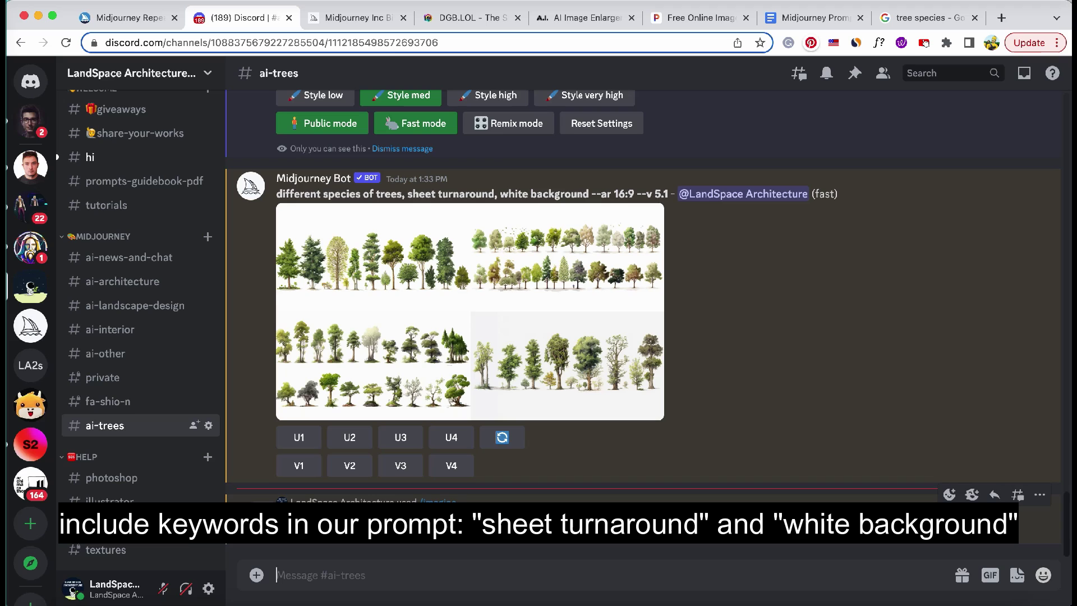
Inspect the yellow-green tree grid up close and select the group-of-trees prompt text
scroll(334, 404, "up", 10)
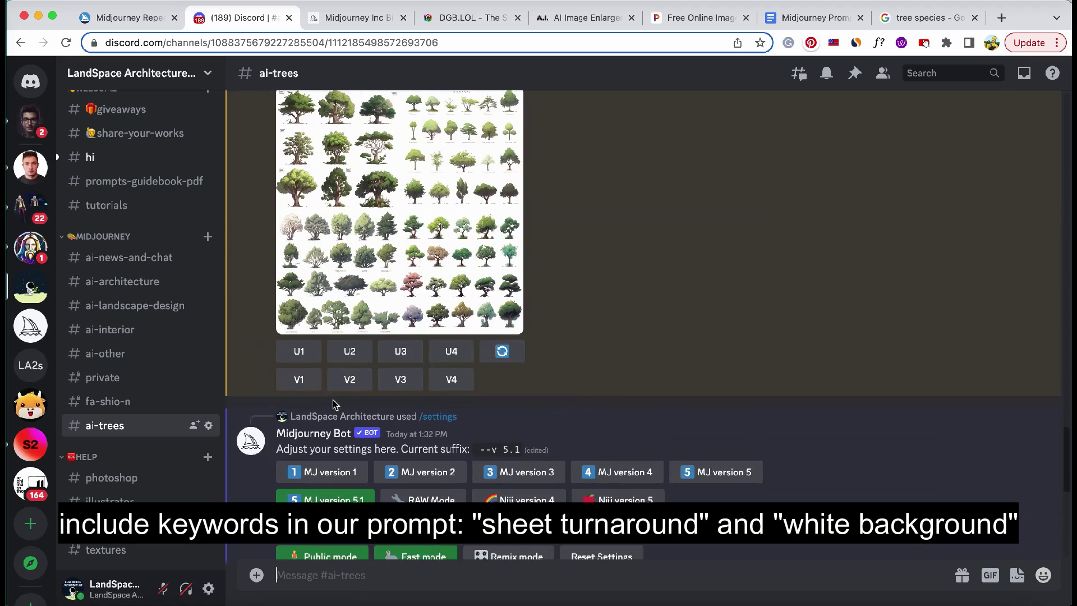
scroll(334, 404, "up", 15)
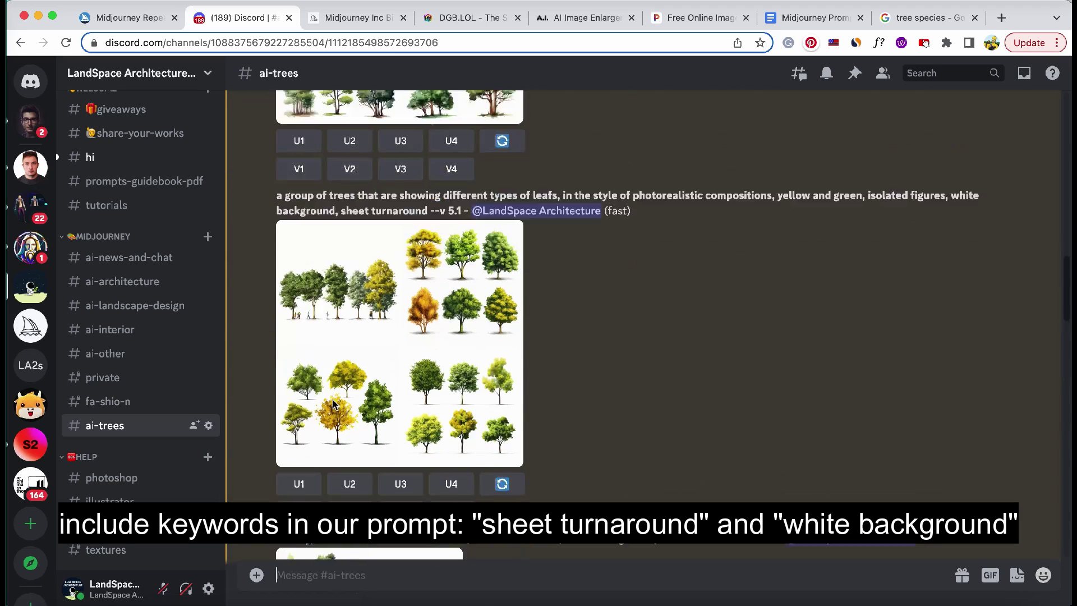
scroll(334, 404, "down", 1)
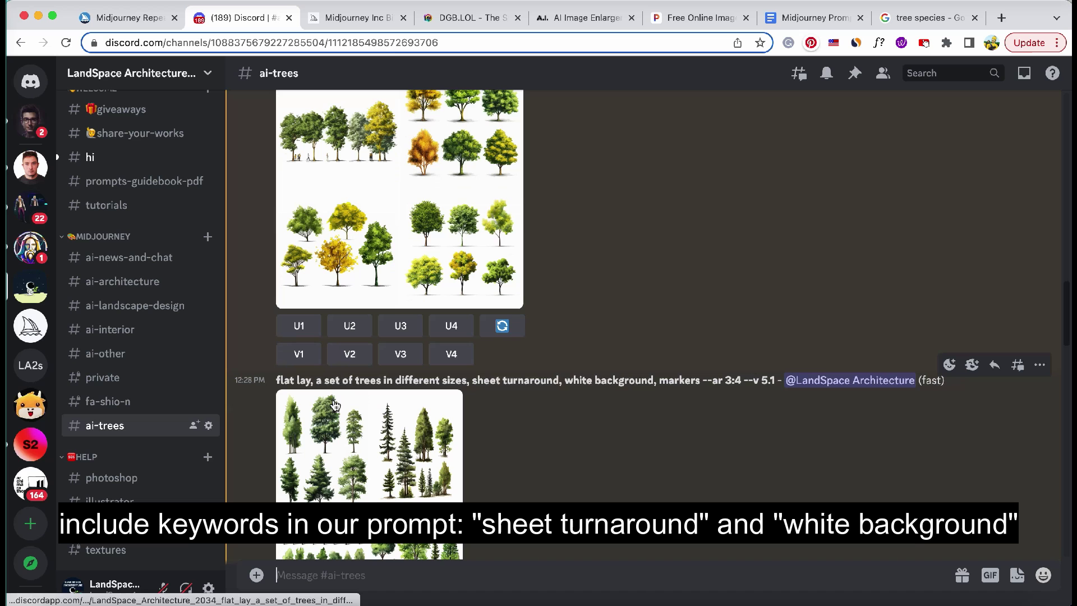
scroll(314, 309, "up", 4)
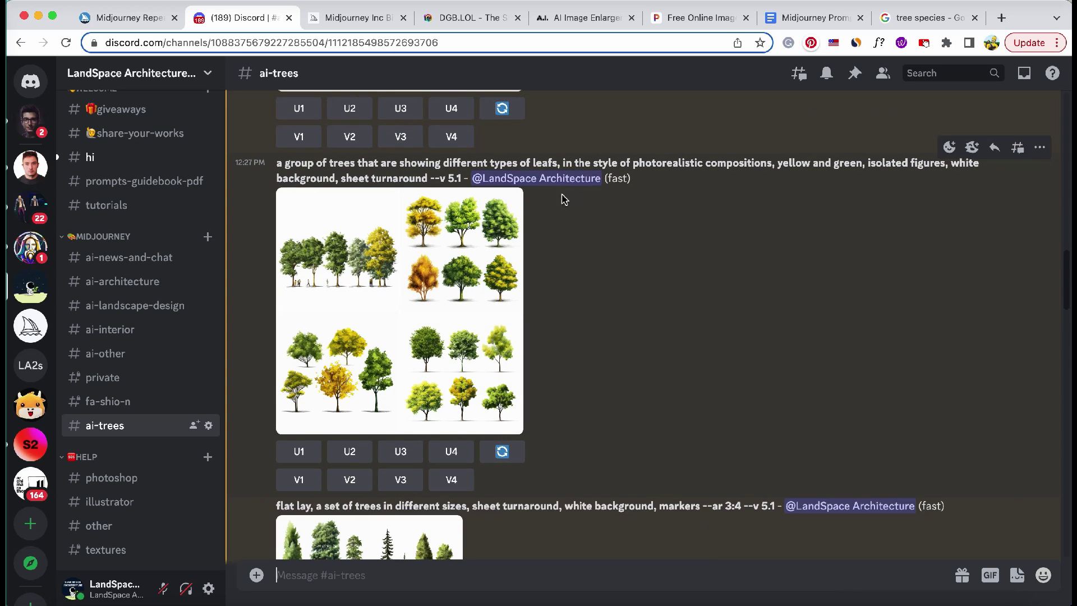
left_click(468, 261)
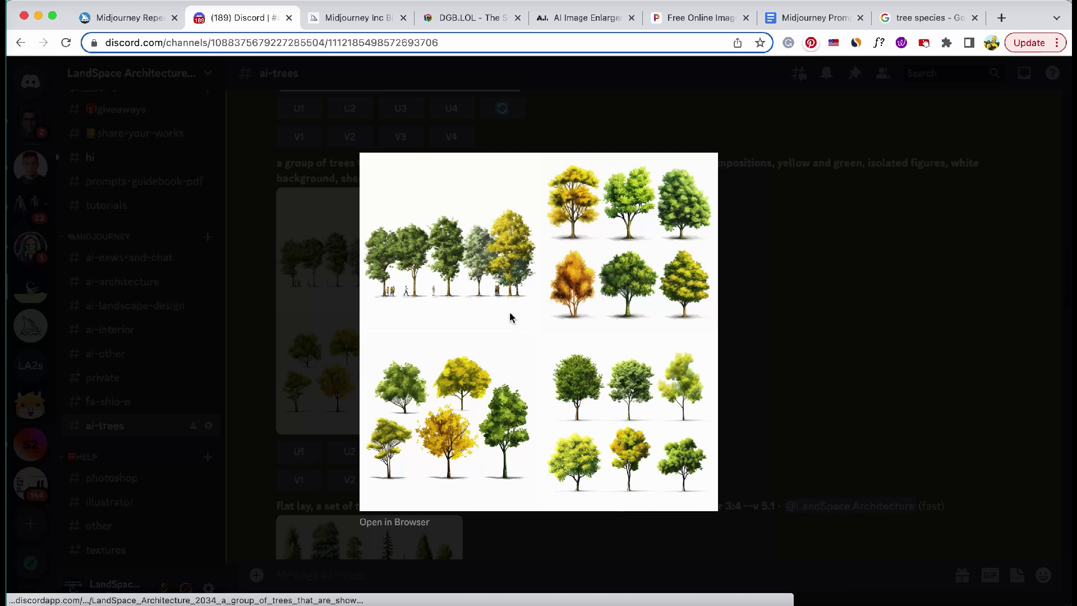
left_click(290, 251)
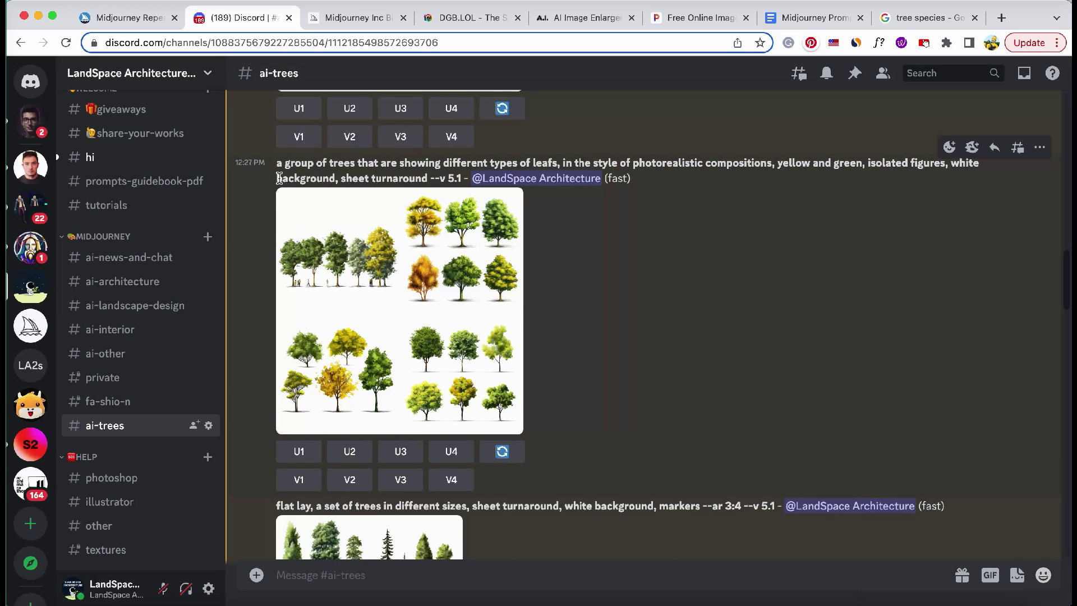
scroll(280, 178, "down", 1)
scroll(269, 179, "up", 1)
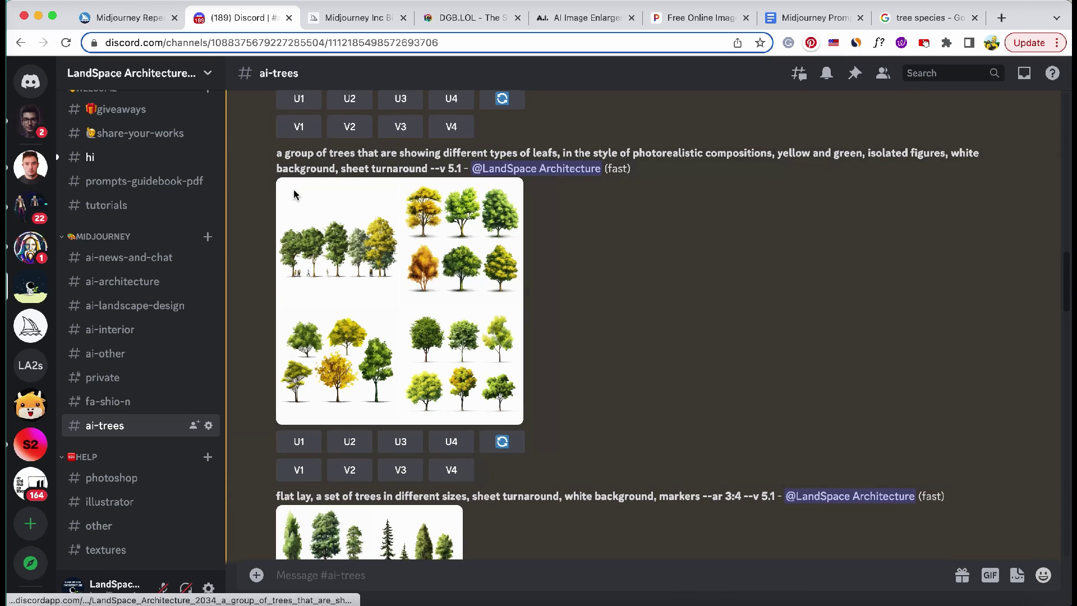
left_click_drag(273, 172, 430, 191)
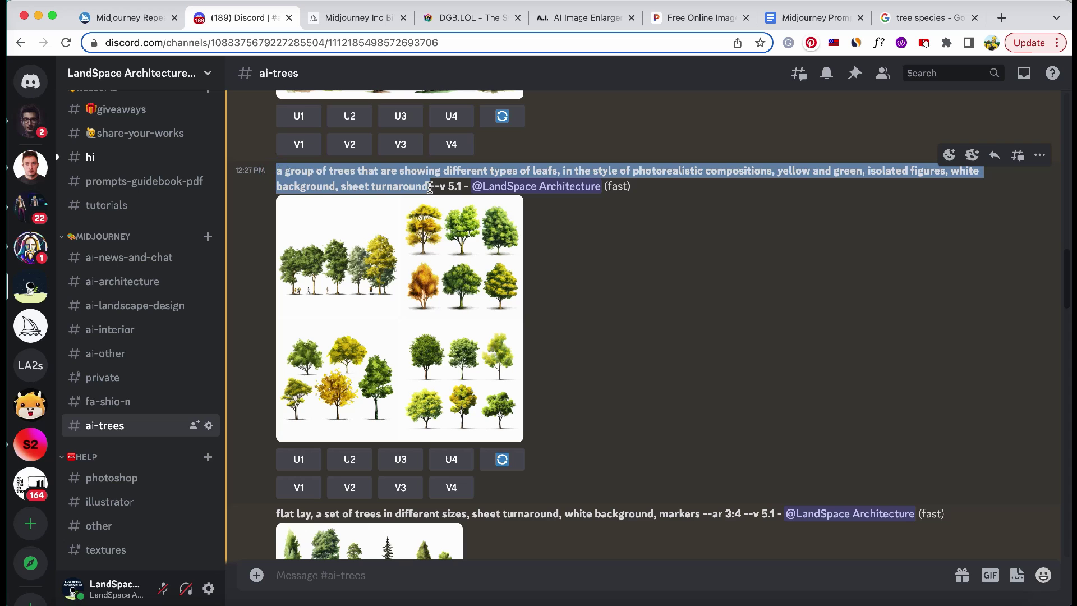
Compare the watercolor photorealistic, earliest turnaround, and new yellow-green realistic tree grids enlarged
scroll(443, 355, "down", 15)
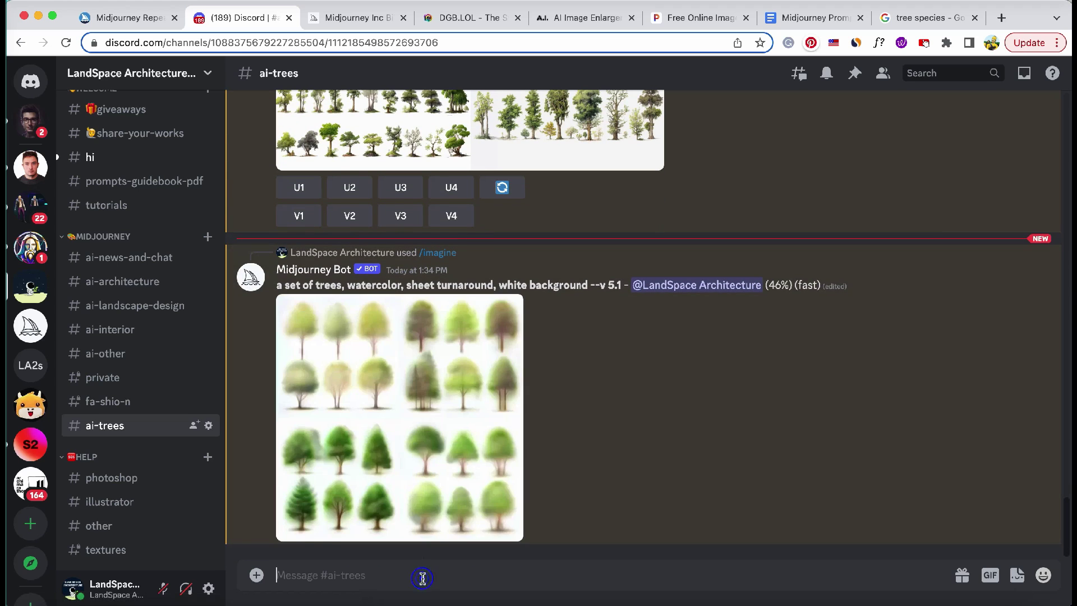
scroll(413, 449, "up", 15)
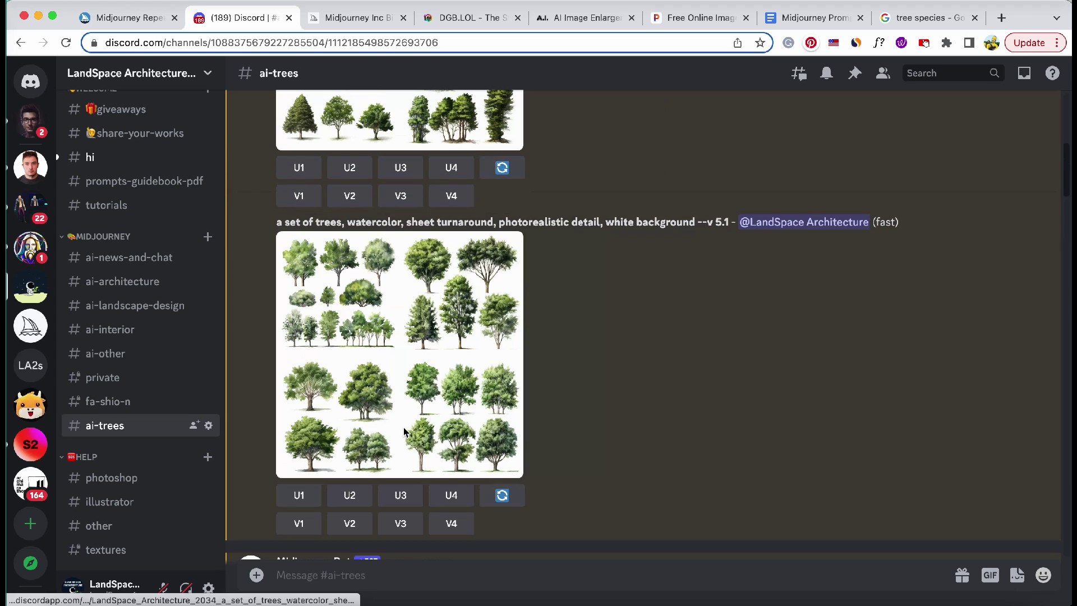
left_click(417, 371)
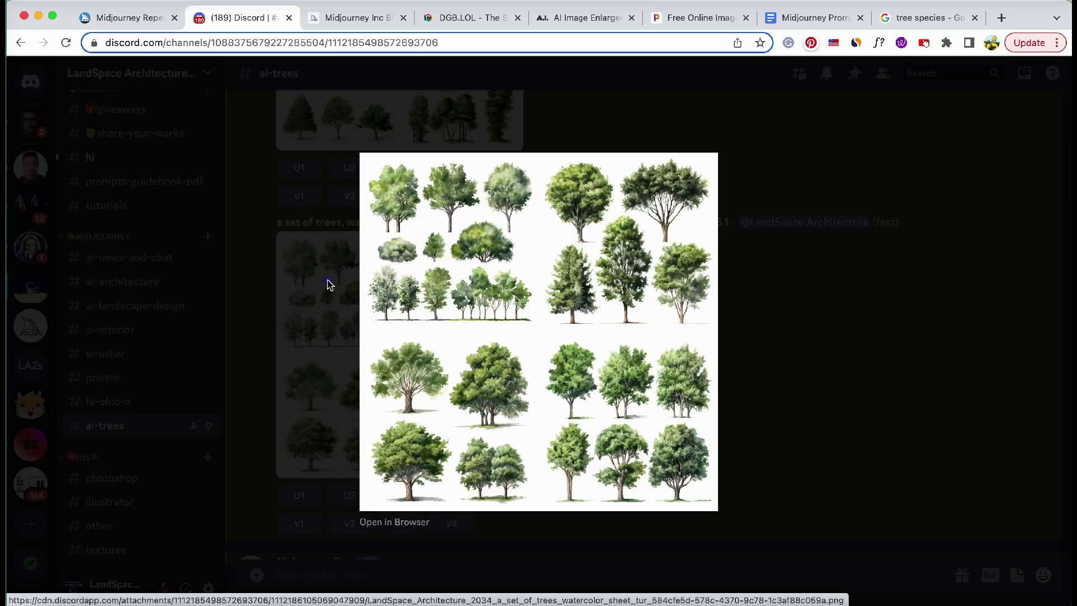
left_click(330, 286)
scroll(329, 285, "up", 5)
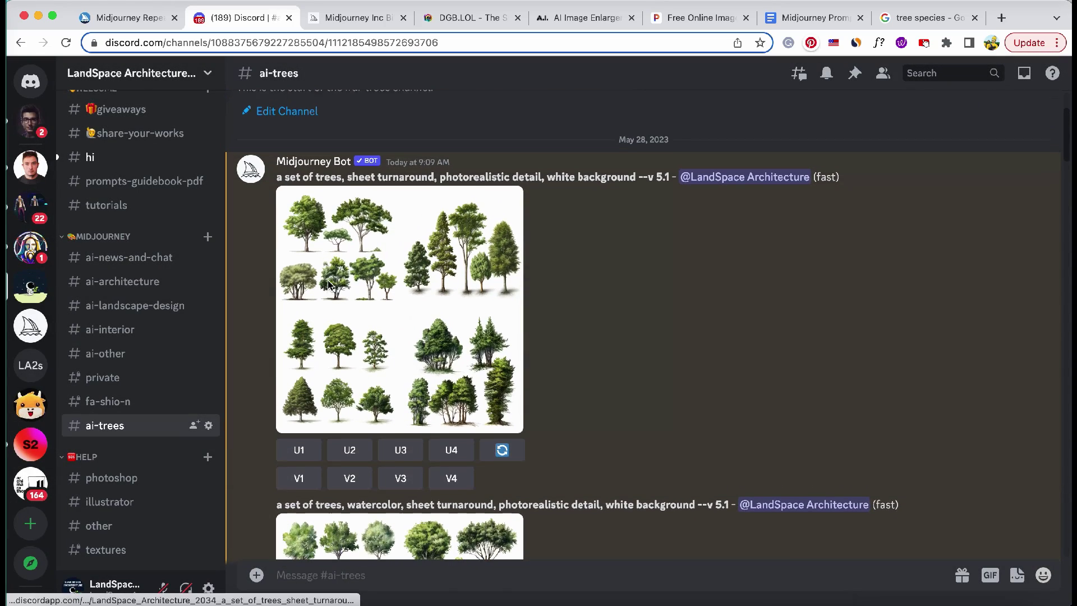
left_click(402, 265)
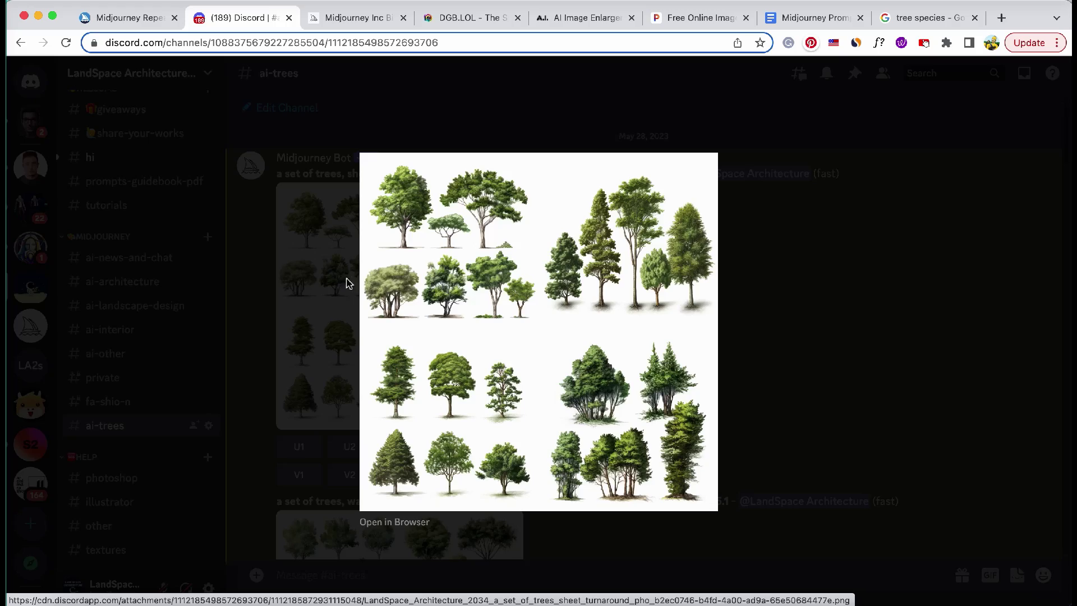
left_click(335, 303)
scroll(359, 336, "down", 5)
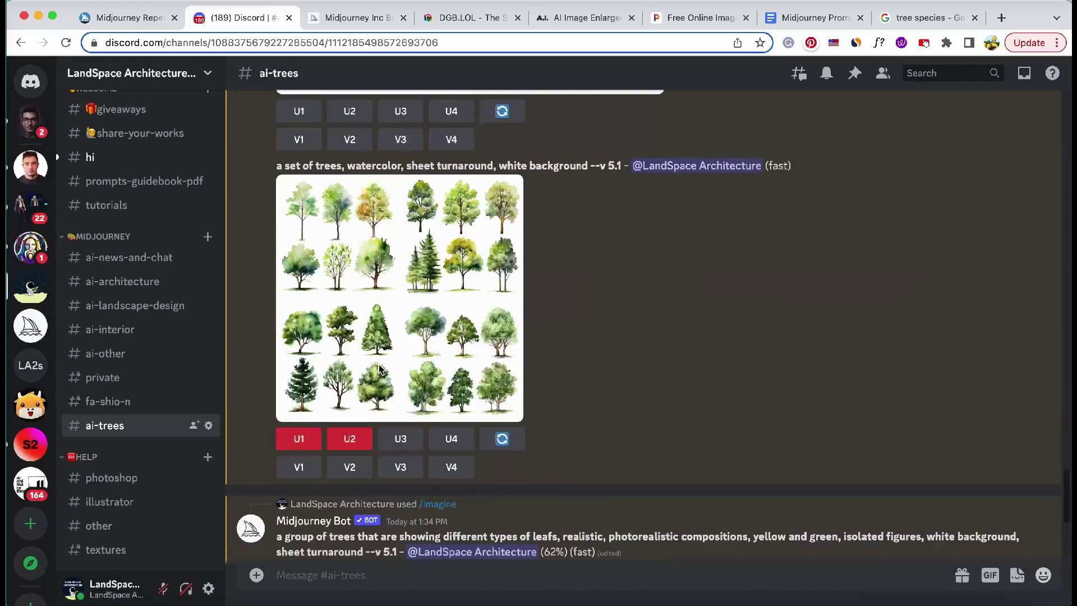
left_click(383, 364)
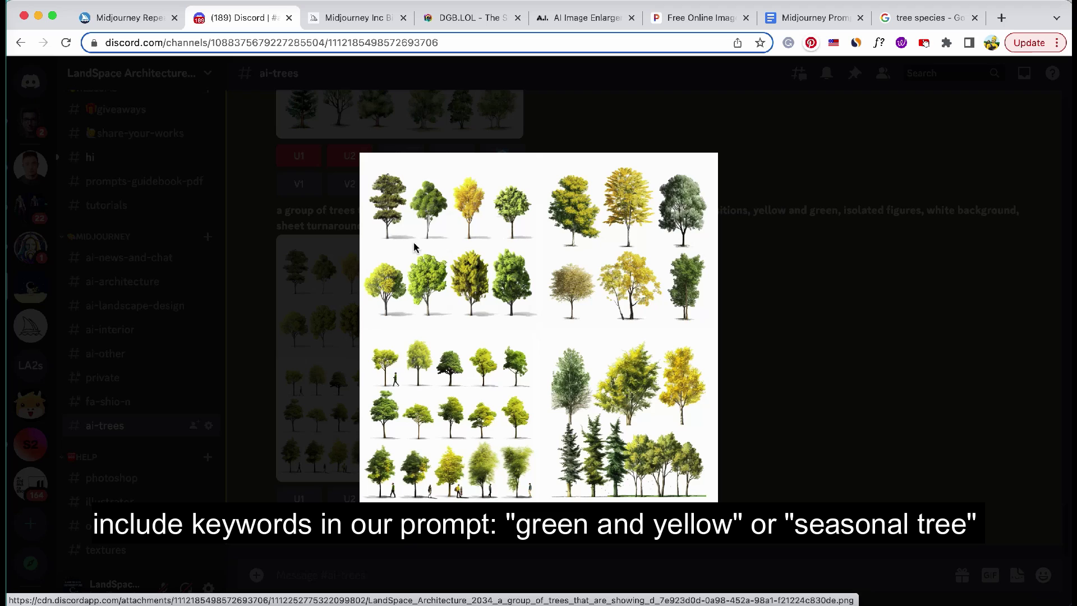
left_click(331, 306)
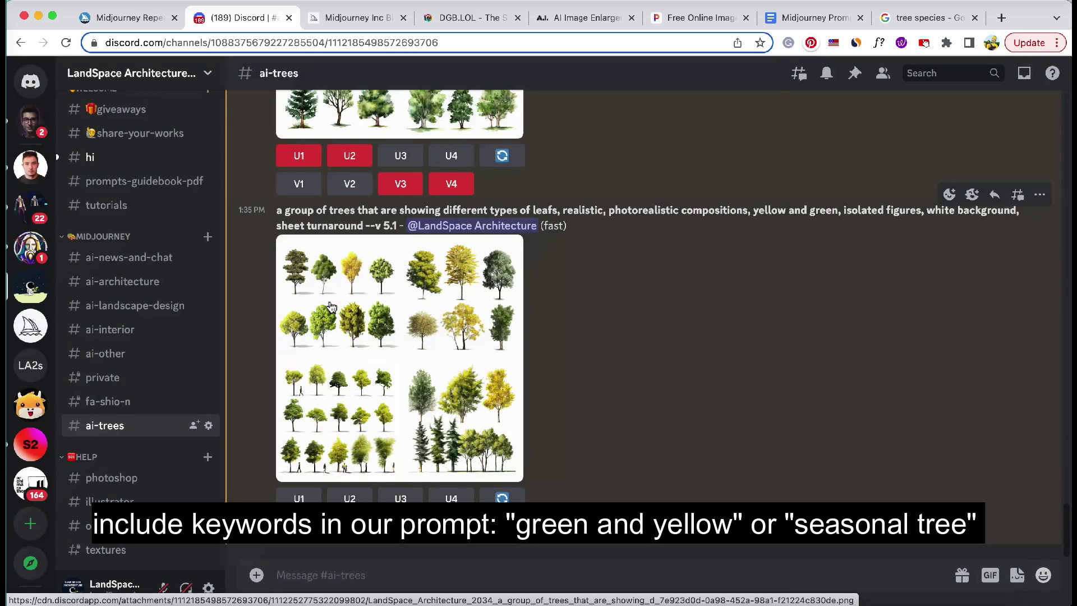
Select the watercolor tree prompt wording for copying
scroll(331, 306, "up", 3)
scroll(331, 306, "up", 3)
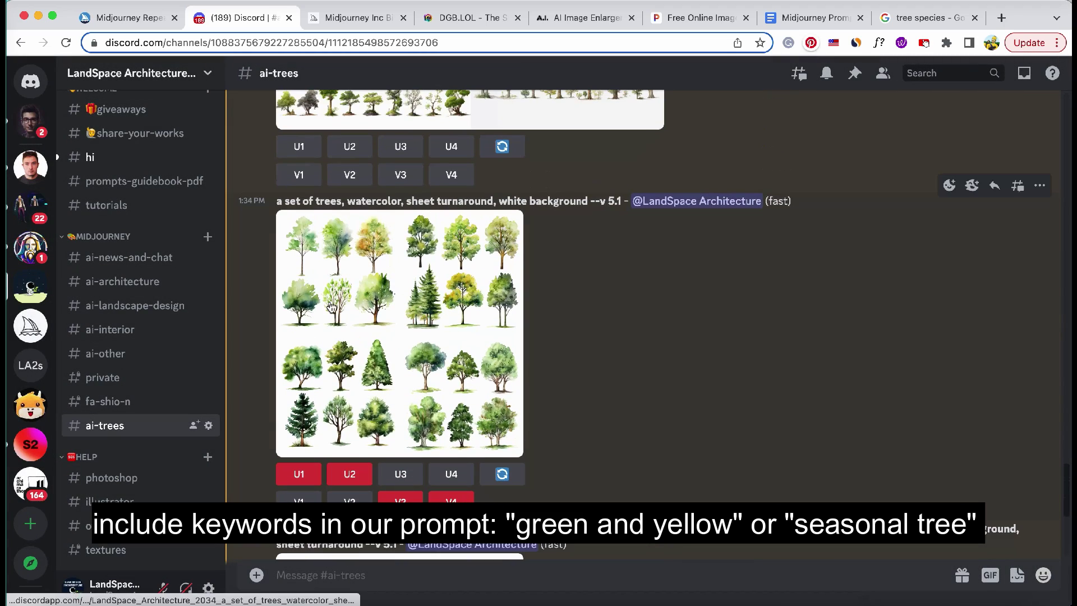
scroll(331, 306, "down", 6)
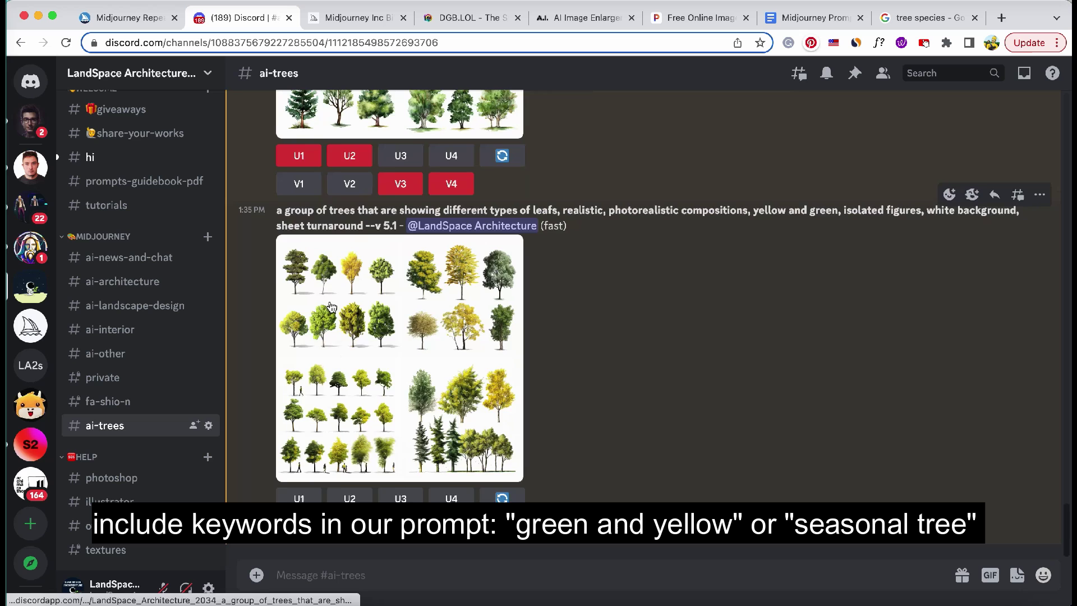
scroll(331, 306, "up", 5)
scroll(331, 306, "up", 1)
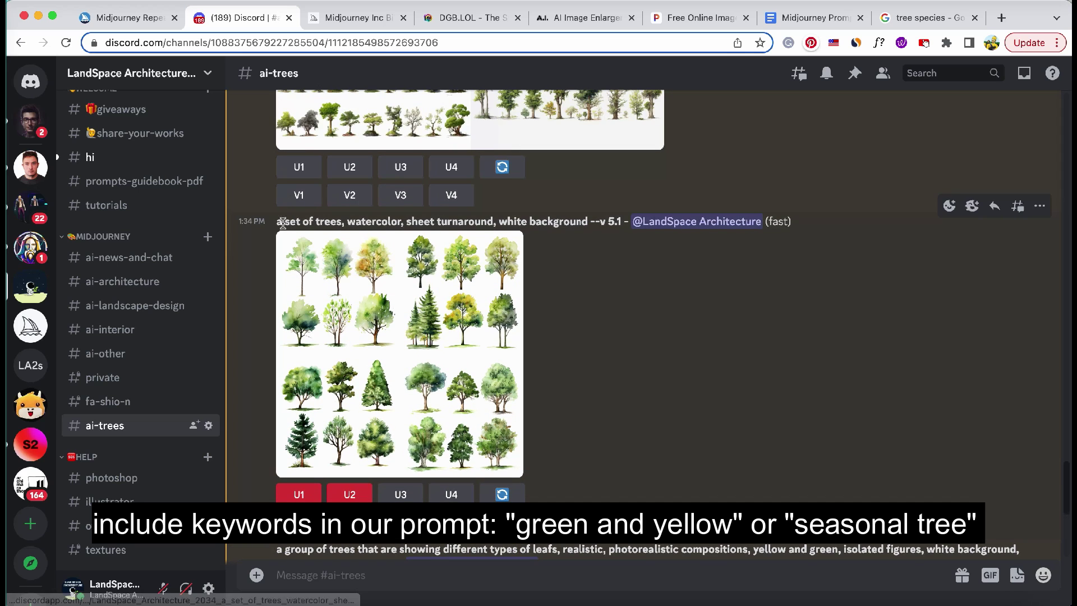
left_click_drag(277, 222, 579, 221)
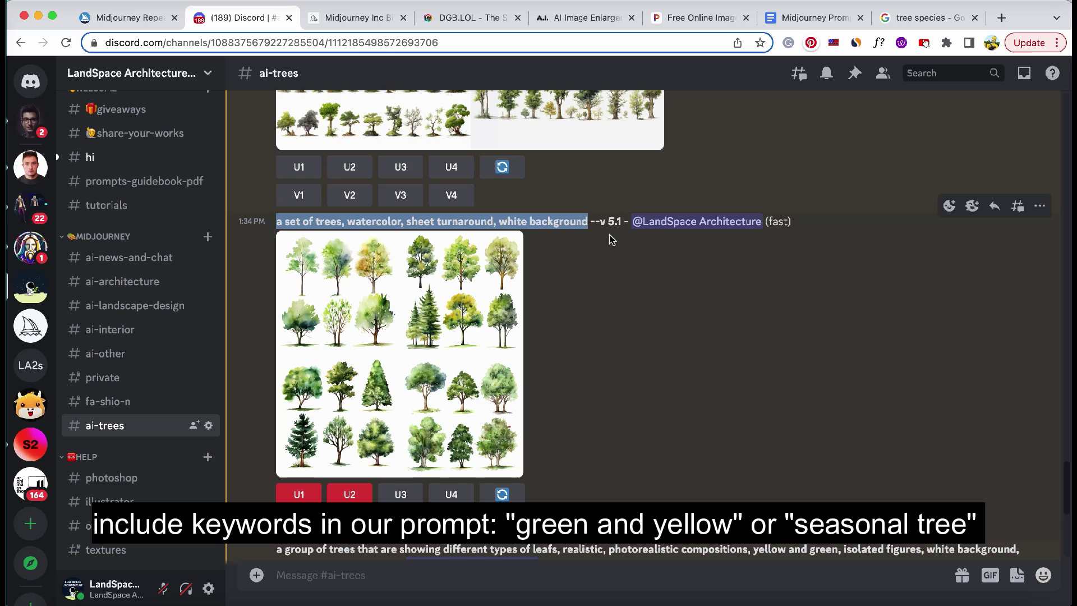
scroll(610, 241, "down", 5)
Submit the copied prompt with 'watercolor' changed to 'markers' and 'green' inserted before 'sheet'
left_click(501, 573)
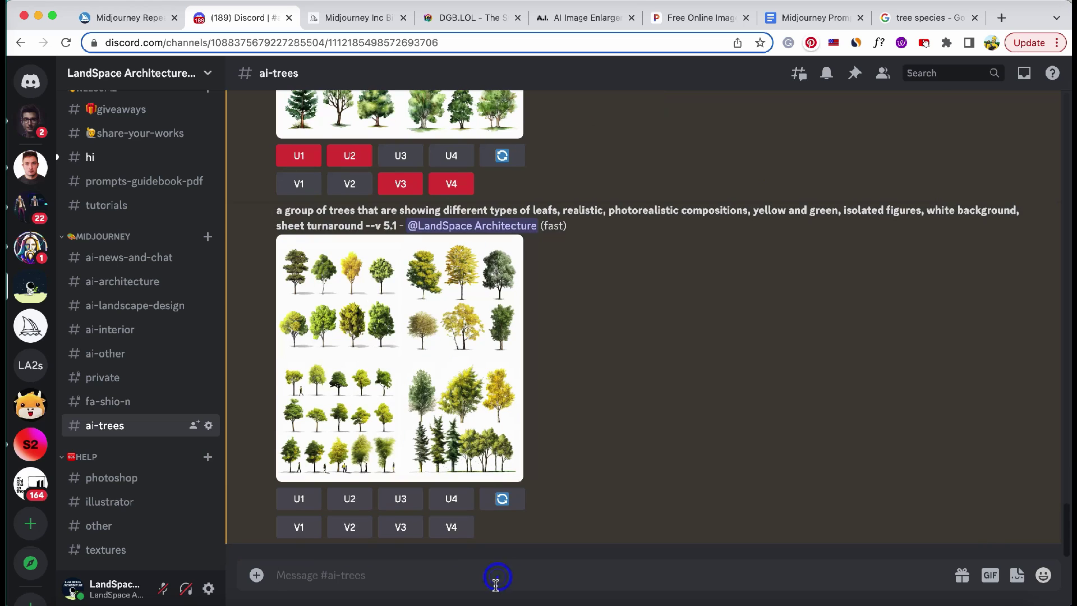
type("/imagine")
key("Tab")
type("a set of trees, watercolor, sheet turnaround, white background")
double_click(486, 575)
type("markers")
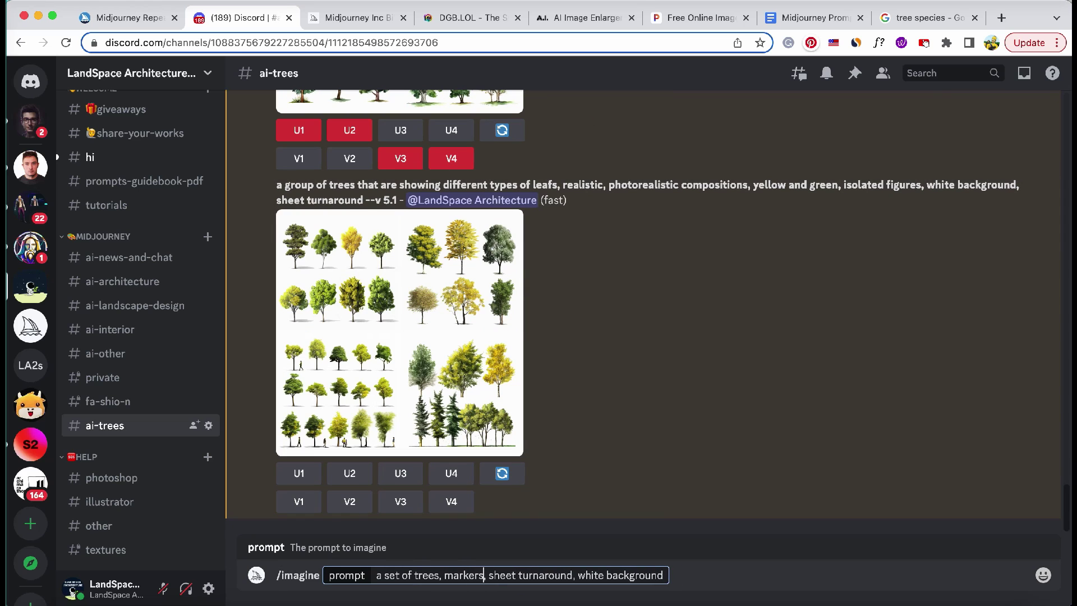
left_click(488, 575)
type("green")
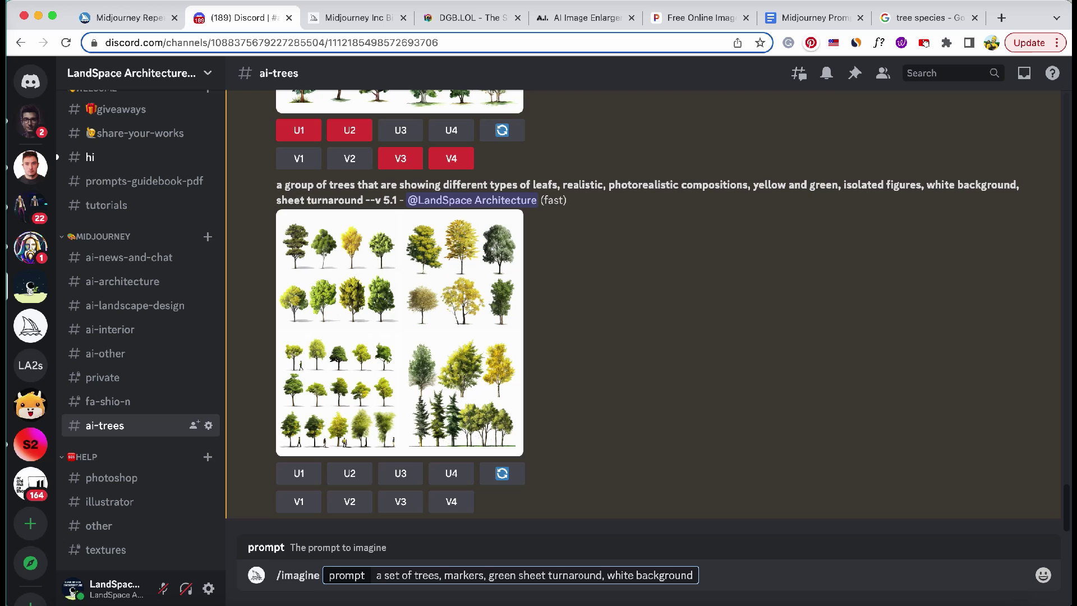
key("Return")
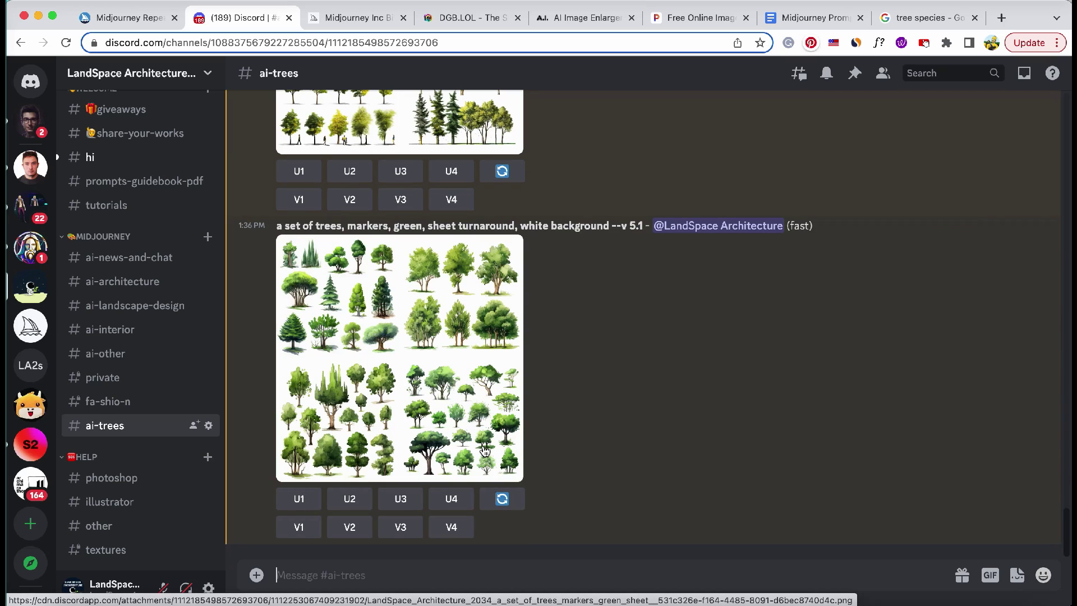
Compare the green markers tree sheet with the yellow-green realistic tree grid enlarged
left_click(396, 319)
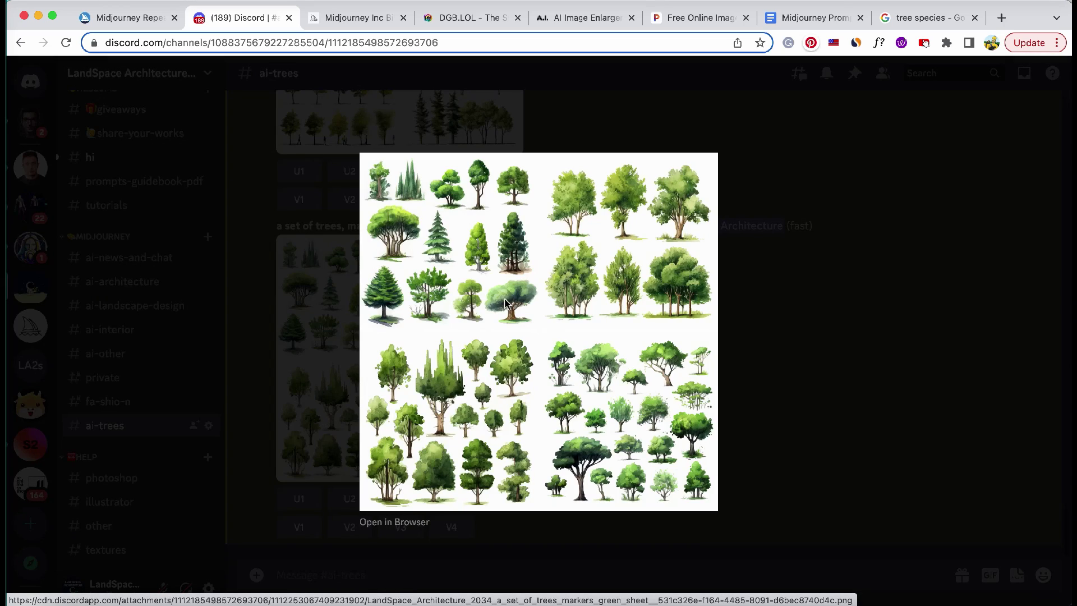
left_click(356, 271)
scroll(356, 272, "up", 4)
left_click(445, 265)
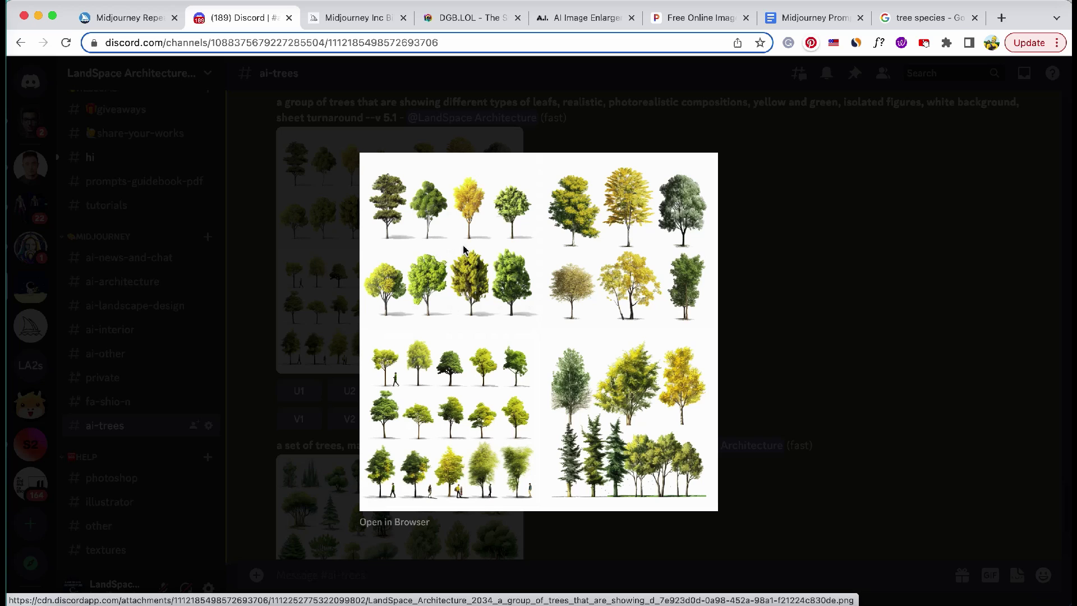
left_click(330, 227)
scroll(331, 221, "up", 5)
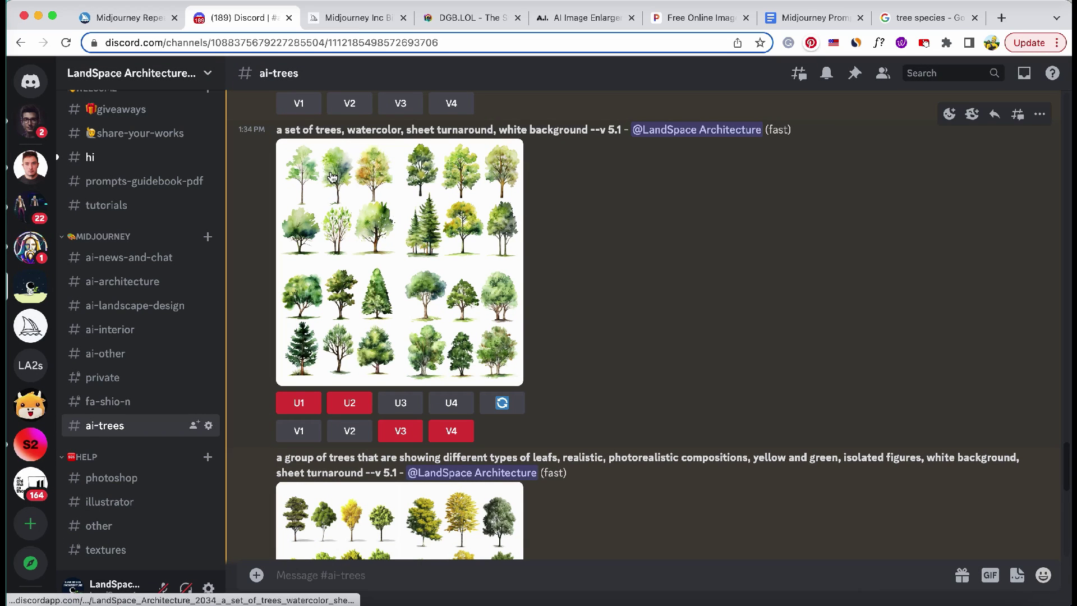
Upscale the first watercolor tree sheet variant and open Image #1 full size
left_click(298, 402)
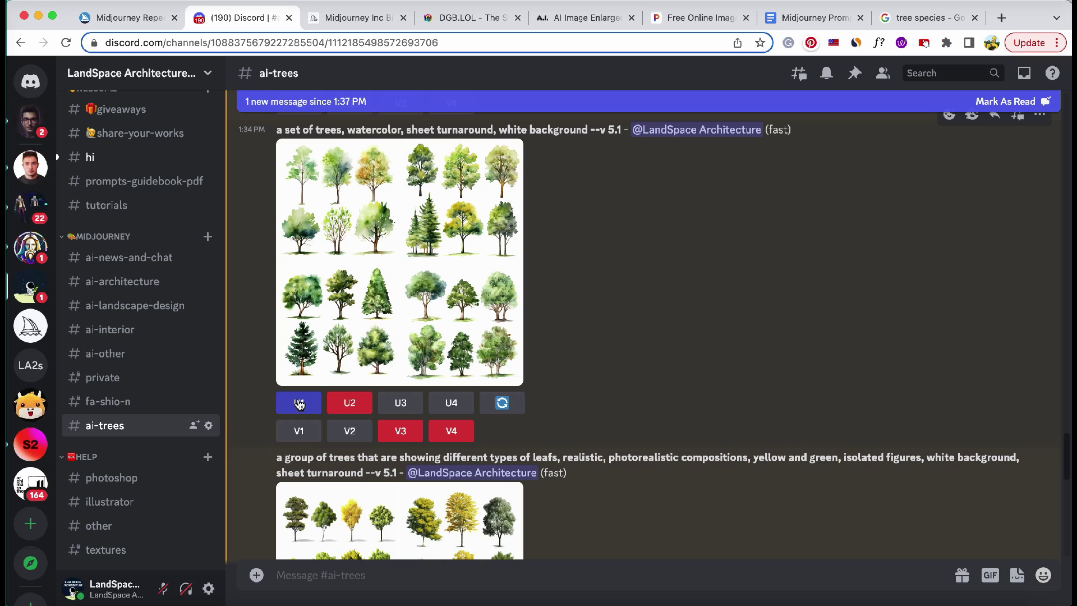
scroll(299, 403, "up", 5)
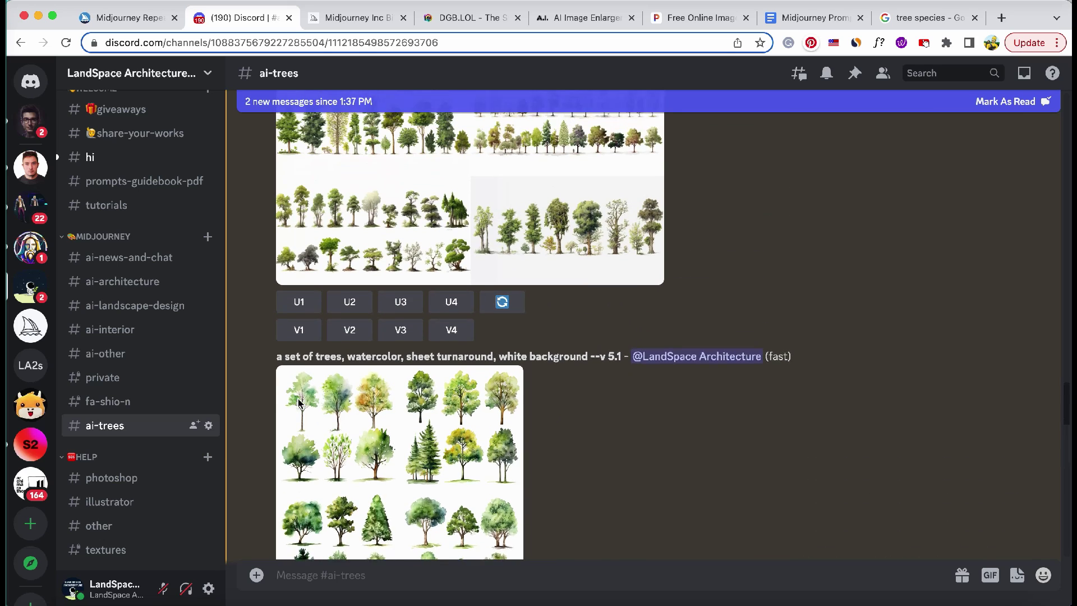
scroll(299, 403, "up", 2)
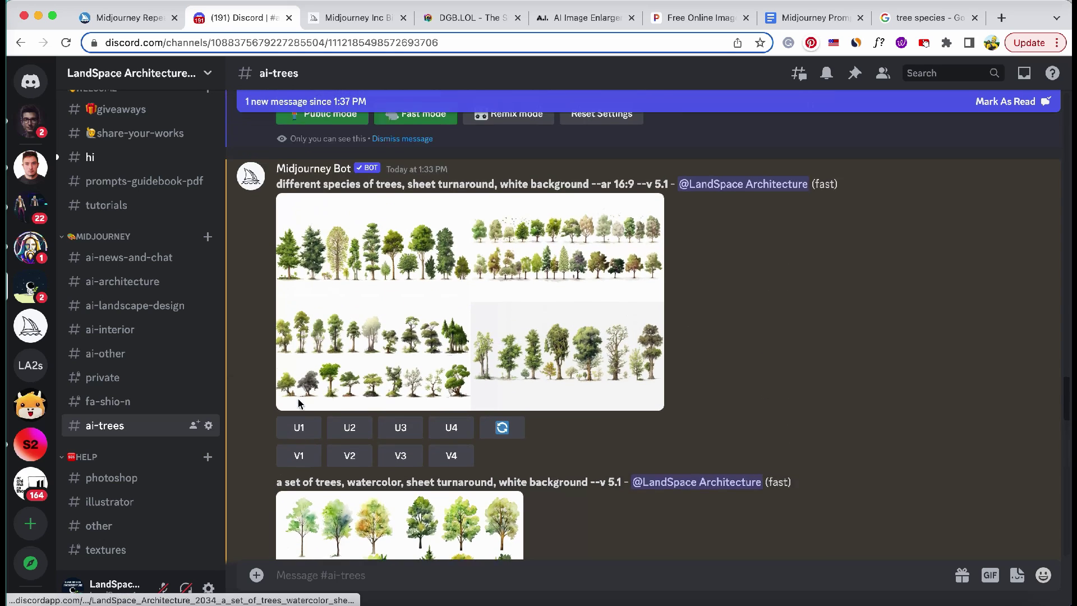
scroll(299, 403, "down", 8)
scroll(299, 402, "down", 3)
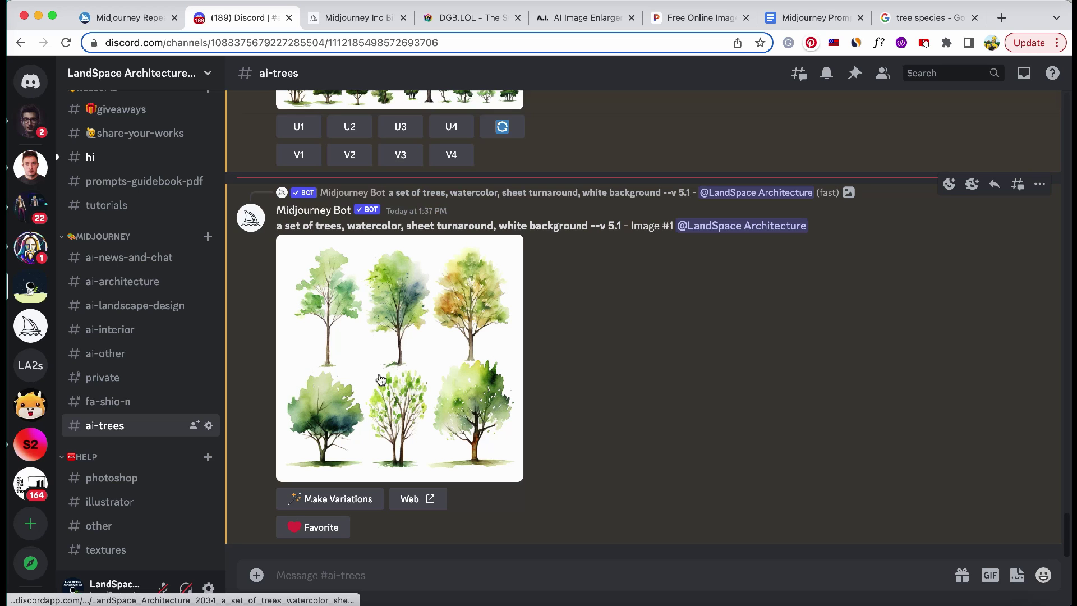
left_click(390, 317)
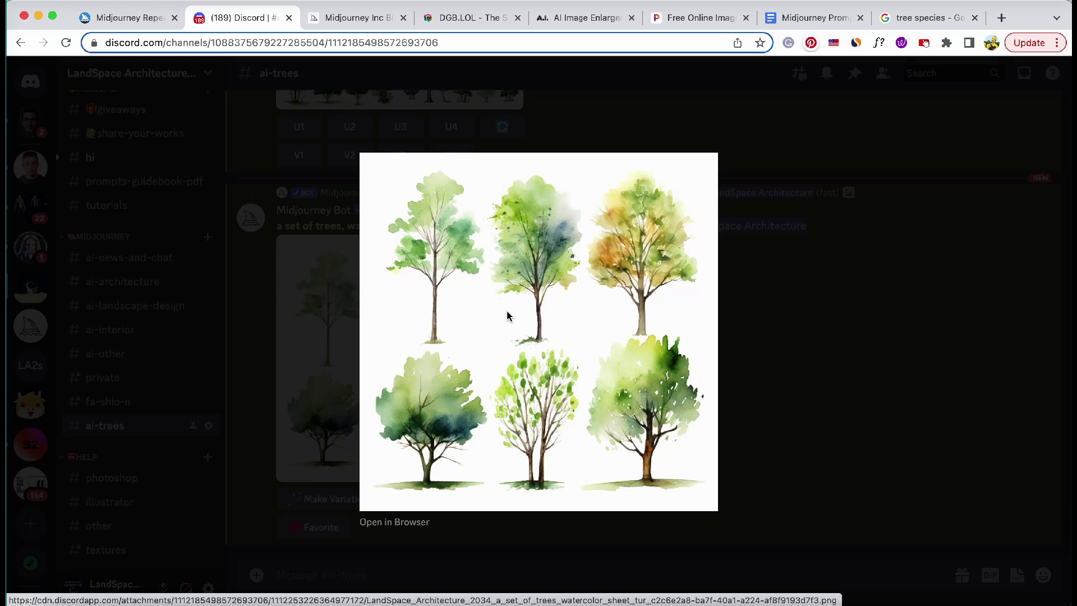
Save the watercolor tree sheet with Save Image As and zoom in on it in Preview
right_click(507, 316)
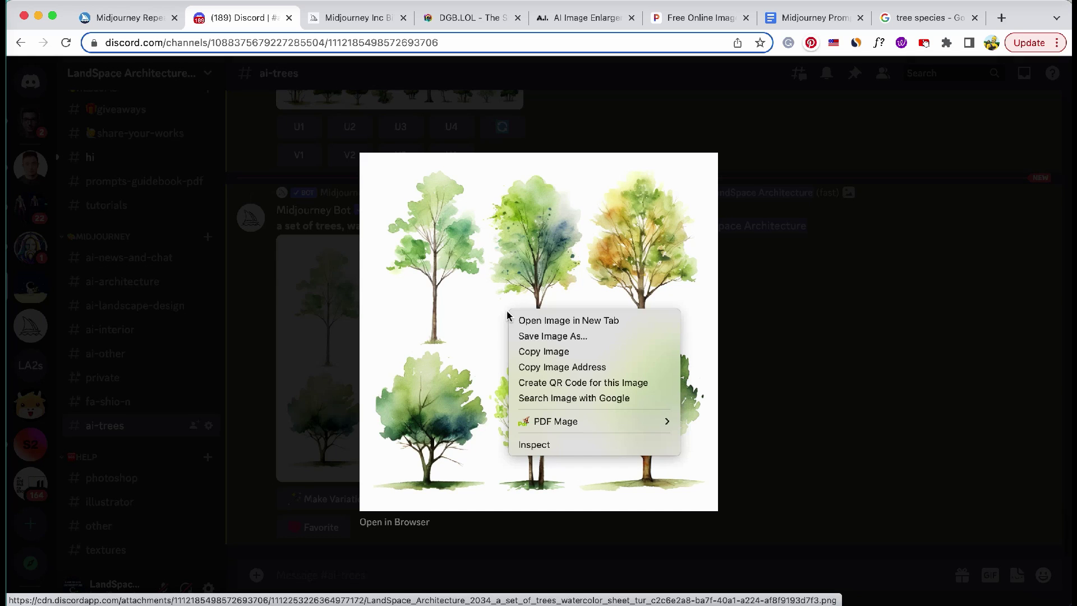
left_click(532, 337)
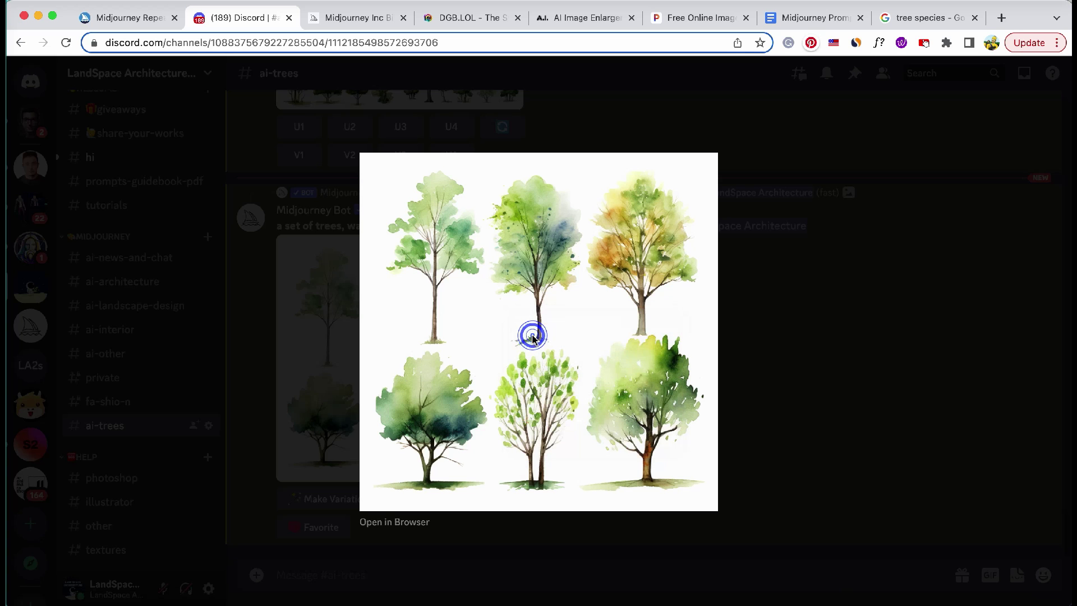
scroll(315, 209, "up", 10)
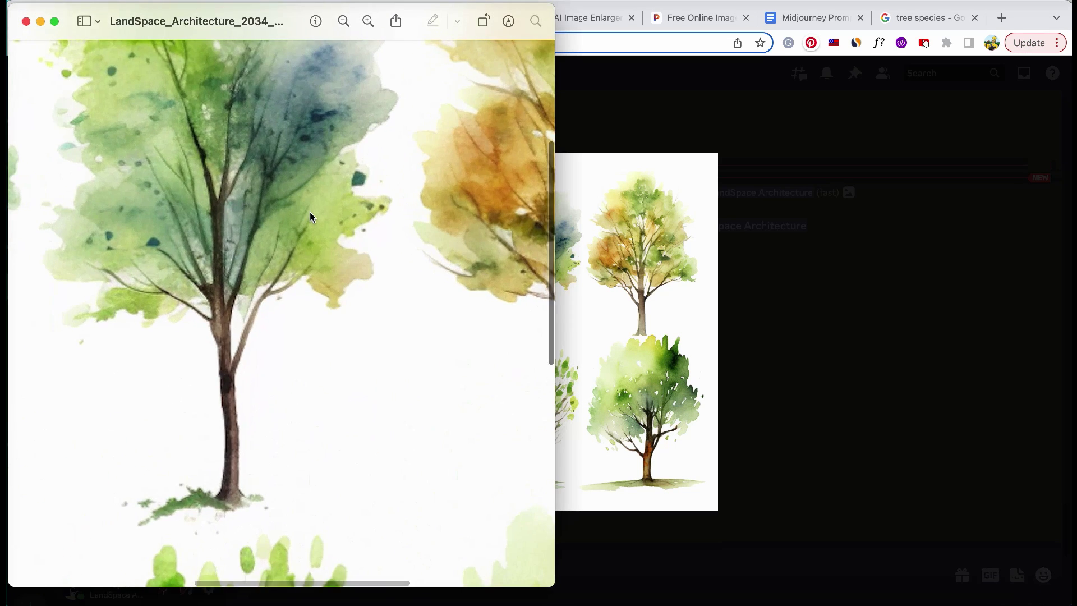
scroll(332, 180, "up", 10)
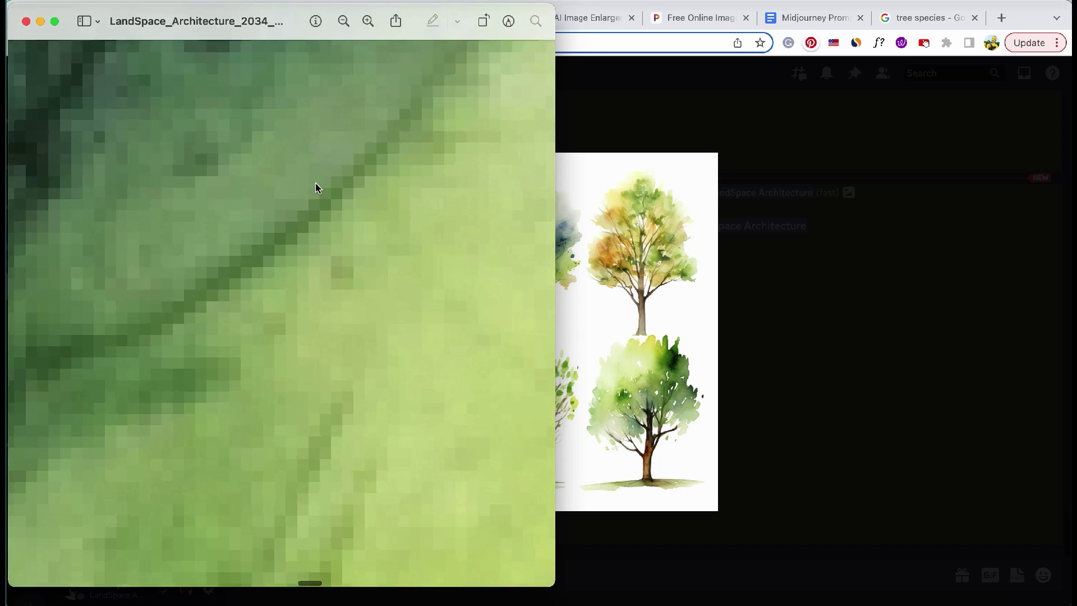
scroll(315, 183, "up", 3)
scroll(315, 183, "down", 10)
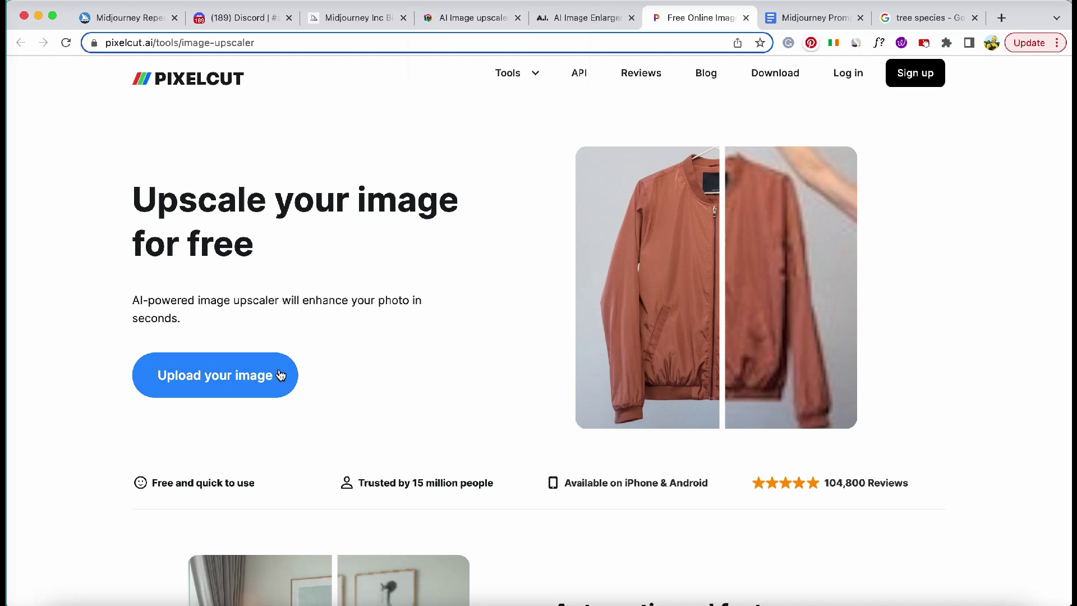
Upload the watercolor tree sheet to Pixelcut and upscale it 4x
left_click(252, 383)
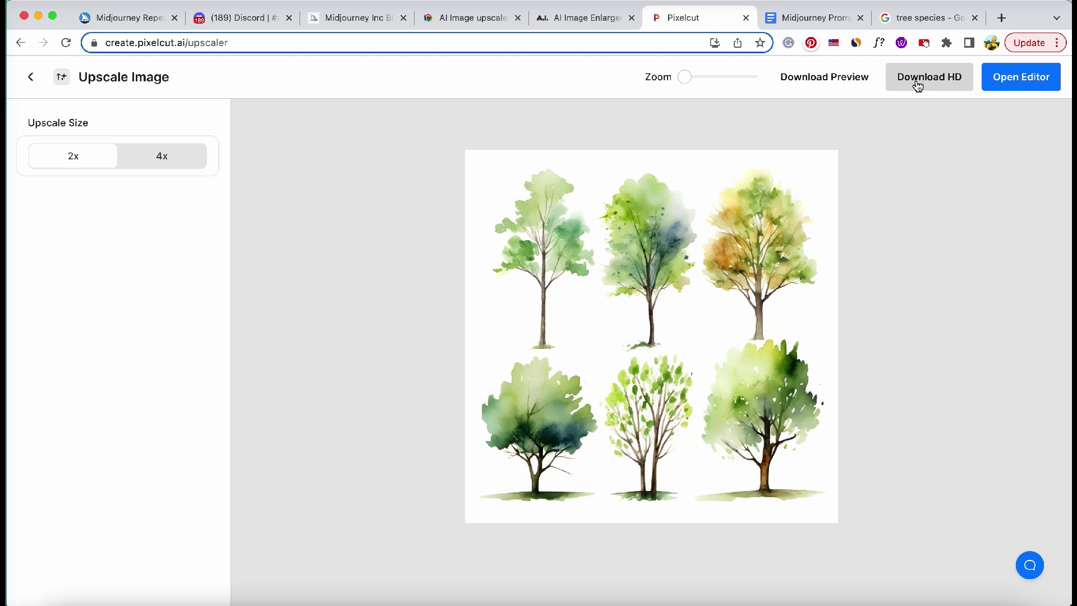
mouse_move(696, 76)
left_mouse_down()
mouse_move(755, 87)
mouse_move(711, 87)
left_mouse_up()
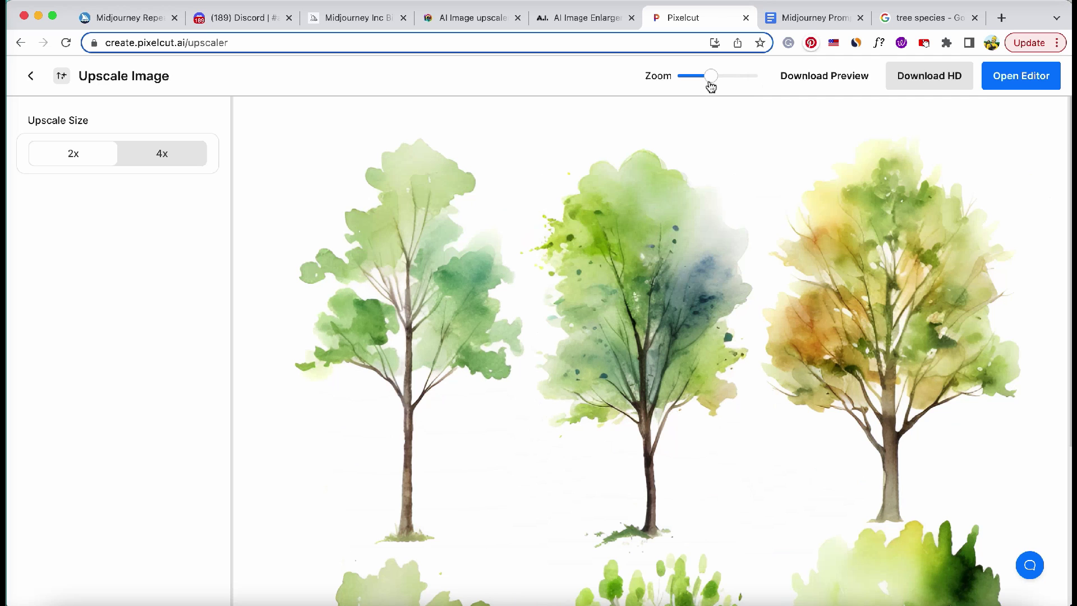
left_click(136, 157)
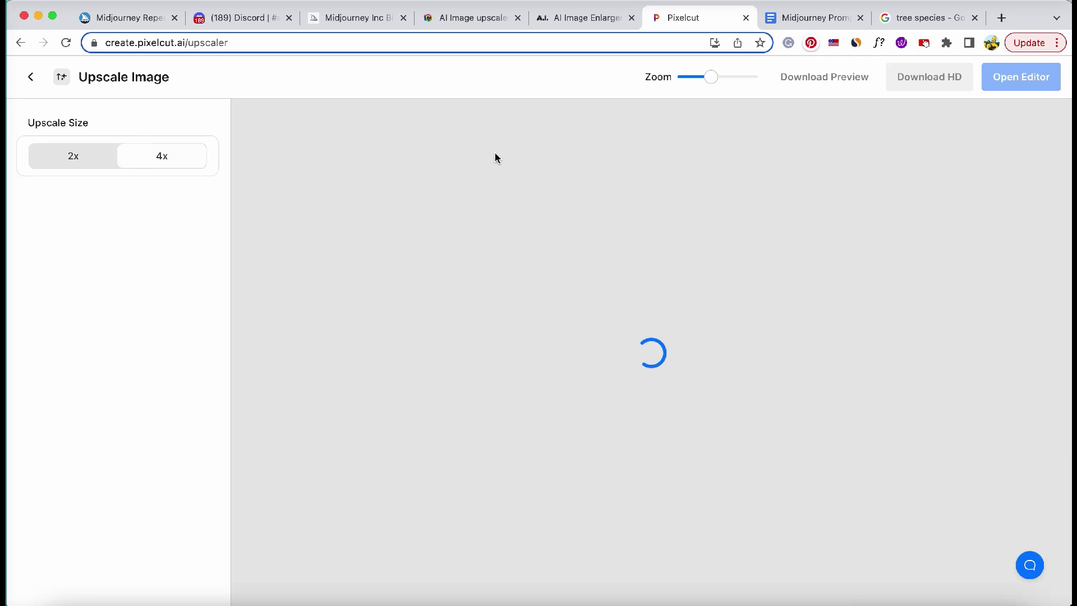
left_click_drag(685, 77, 761, 82)
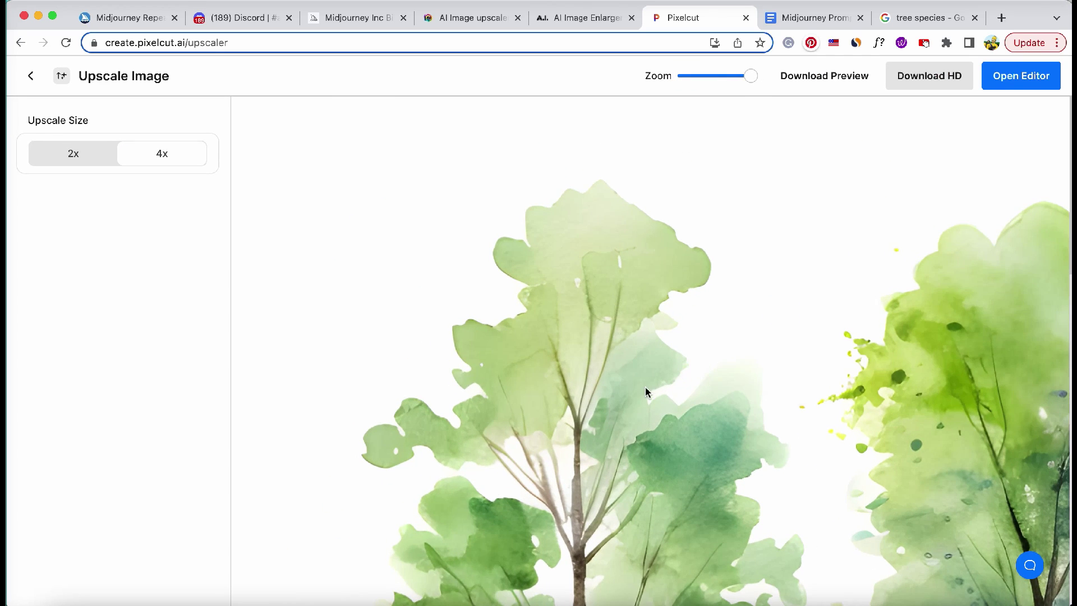
scroll(645, 391, "down", 5)
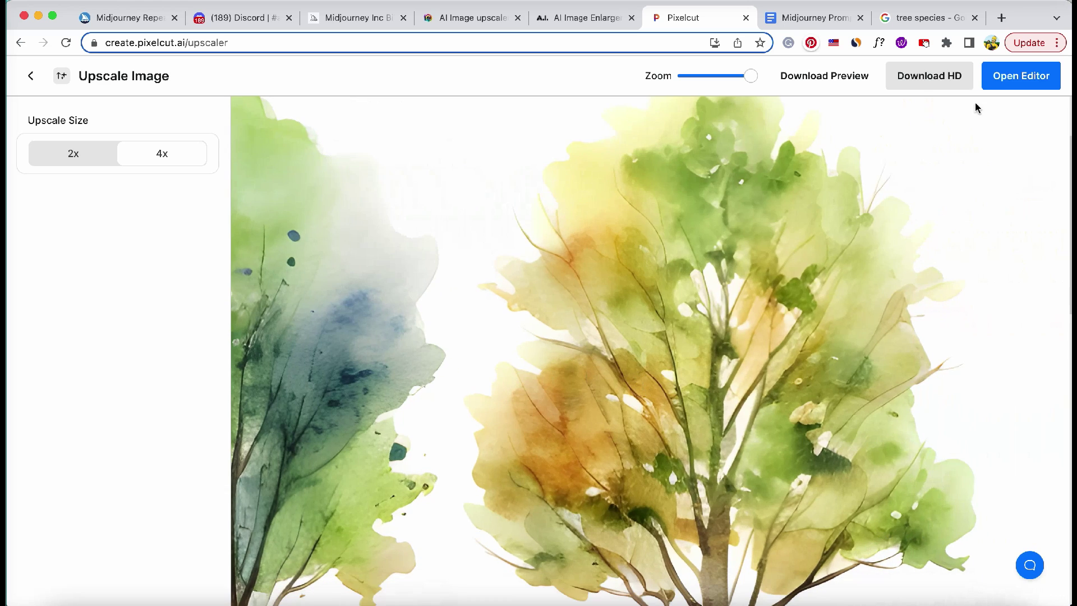
Download the 4064×4064 HD PNG and open it in Preview
left_click(954, 77)
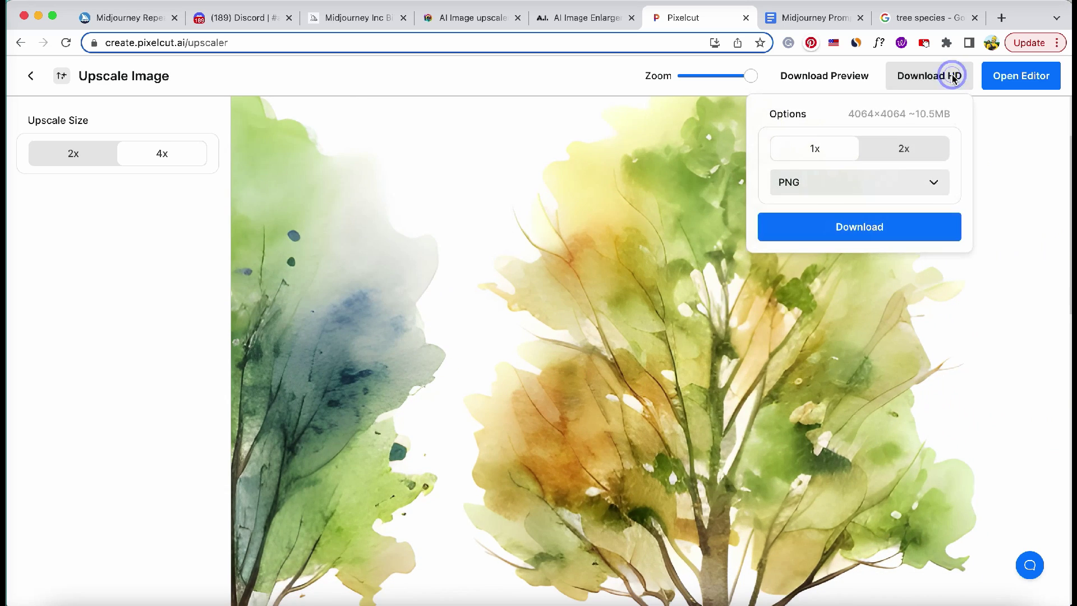
left_click(854, 236)
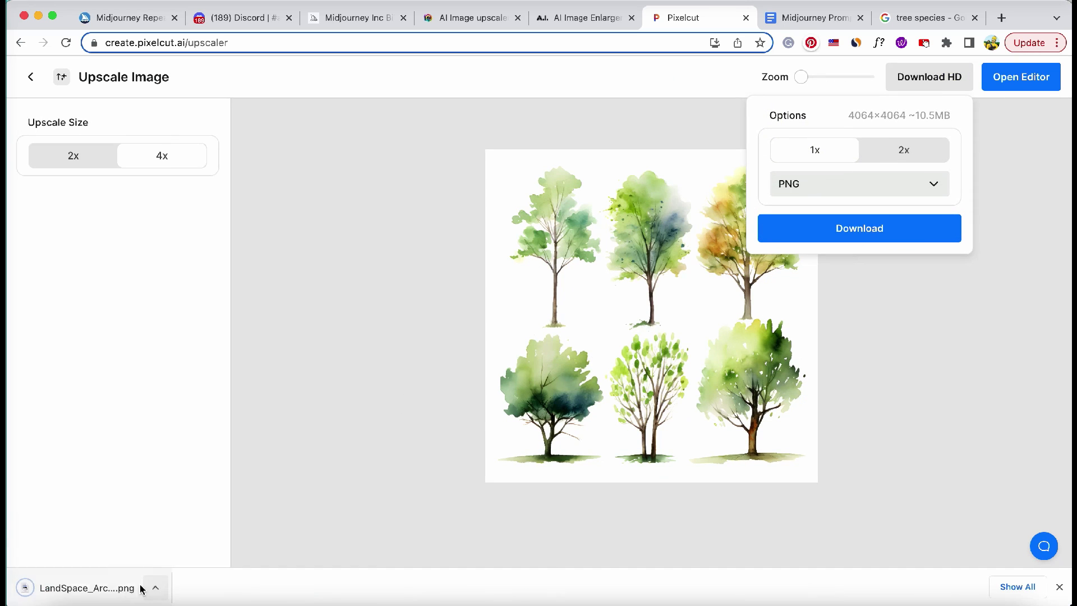
left_click(111, 594)
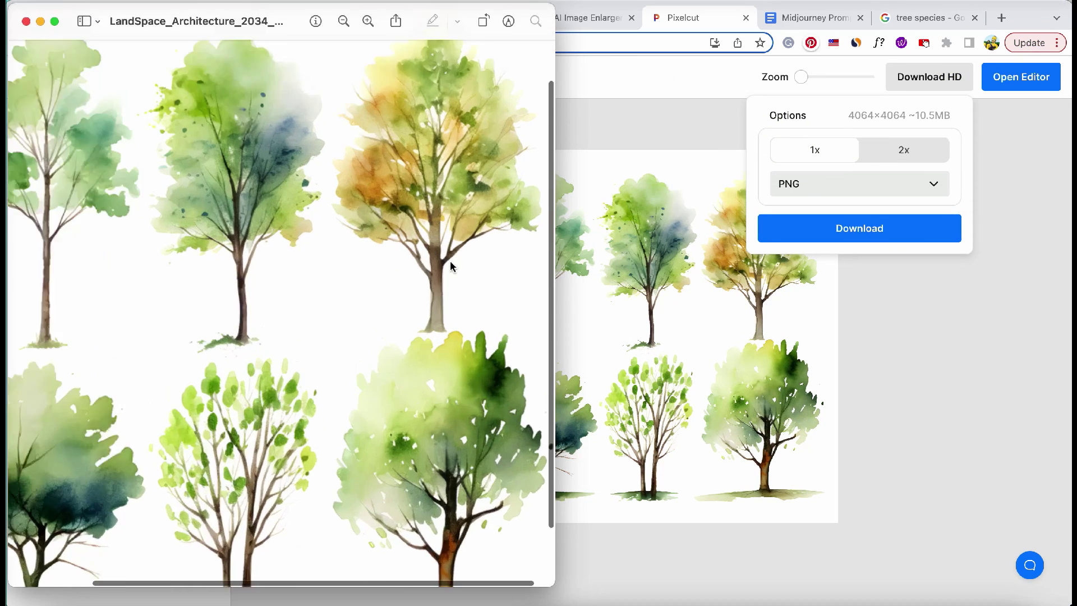
scroll(434, 265, "up", 10)
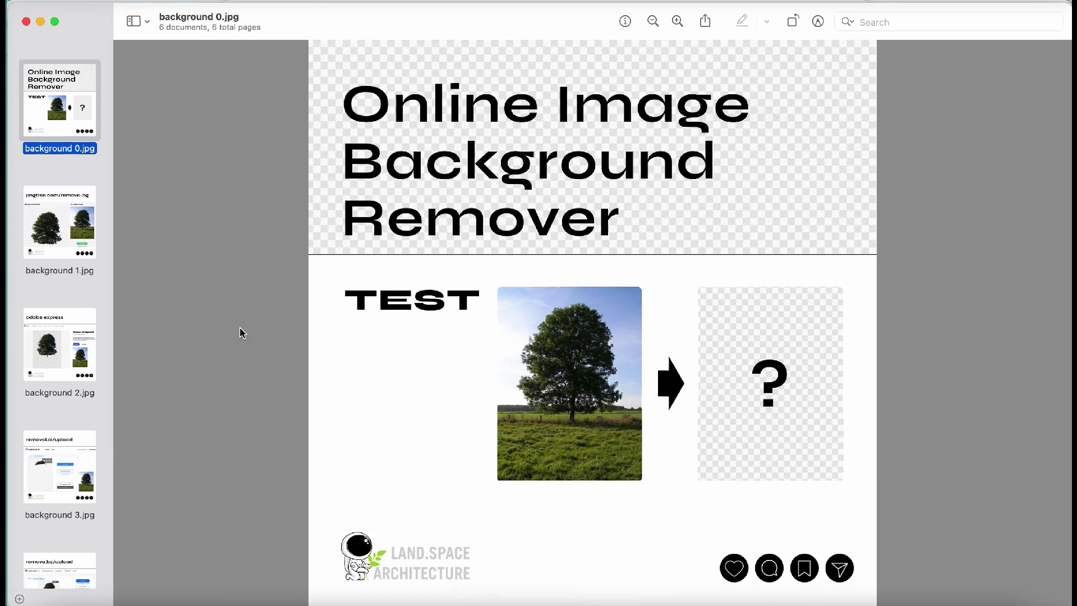
Page through the pngtree, remove.bg and adobe express comparison slides, ending on adobe express
key("Down")
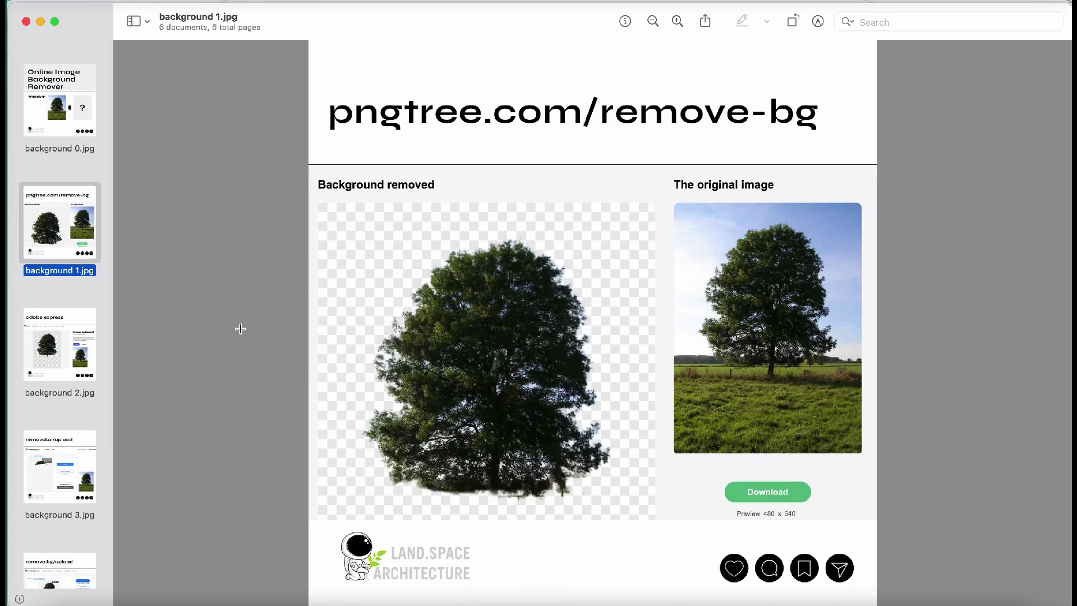
key("Down")
key("Down")
key("Down")
key("Down")
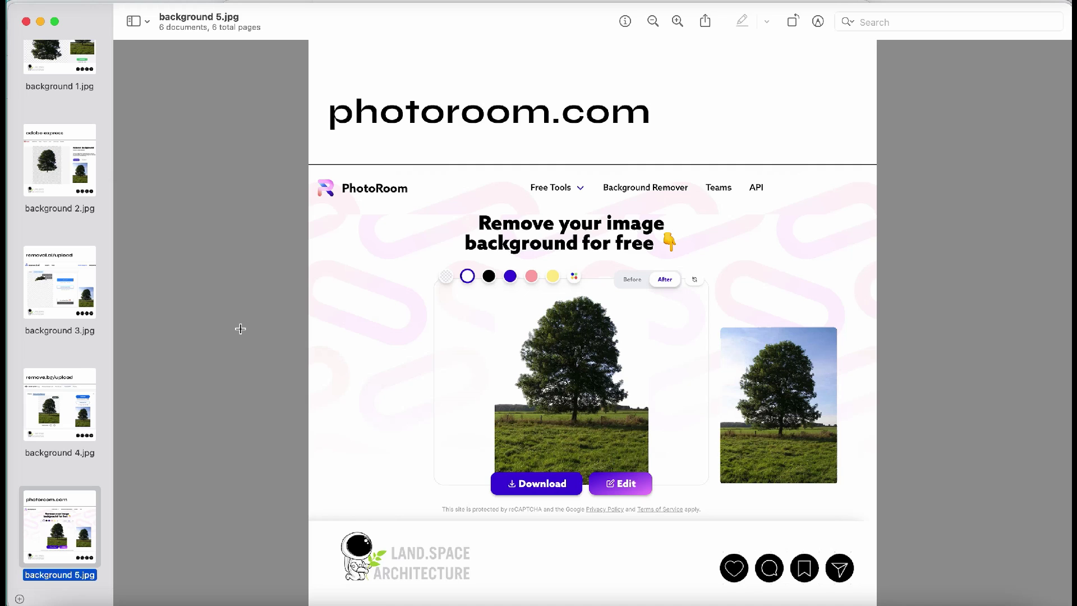
key("Up")
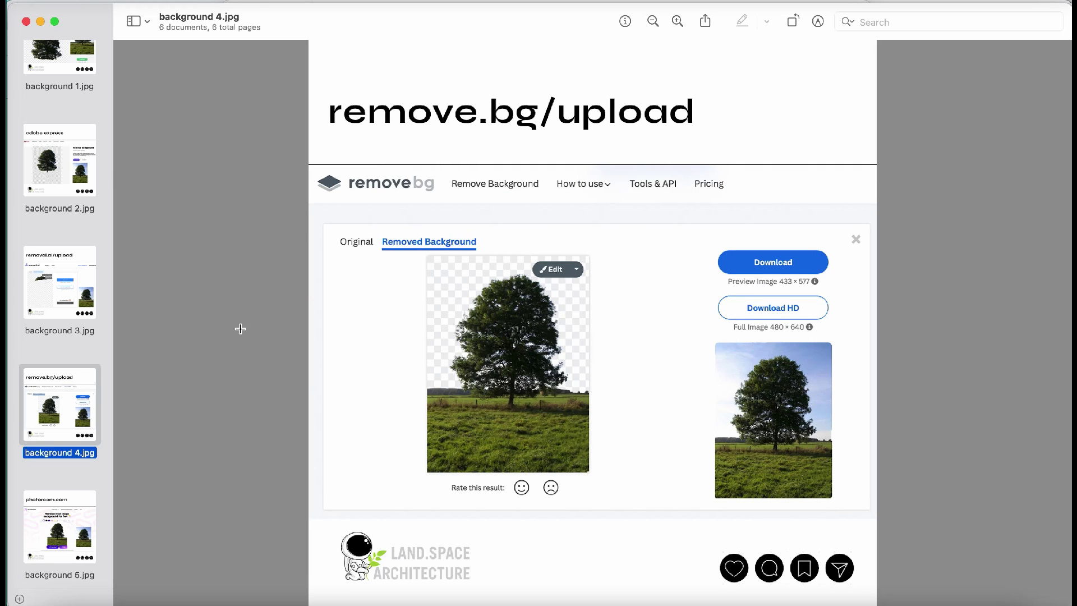
key("Up")
key("Up")
key("Up")
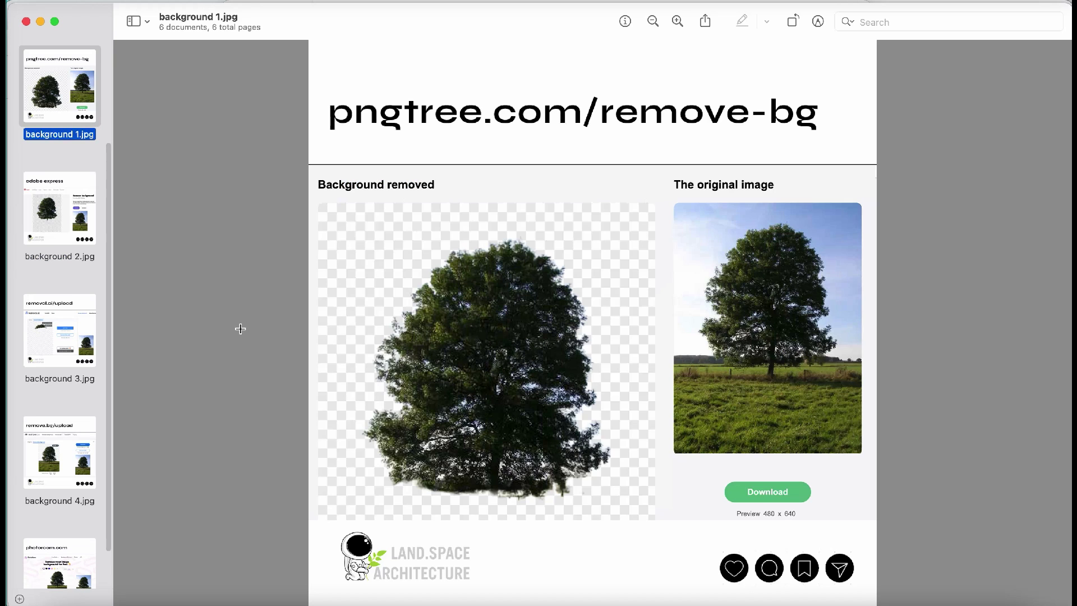
key("Down")
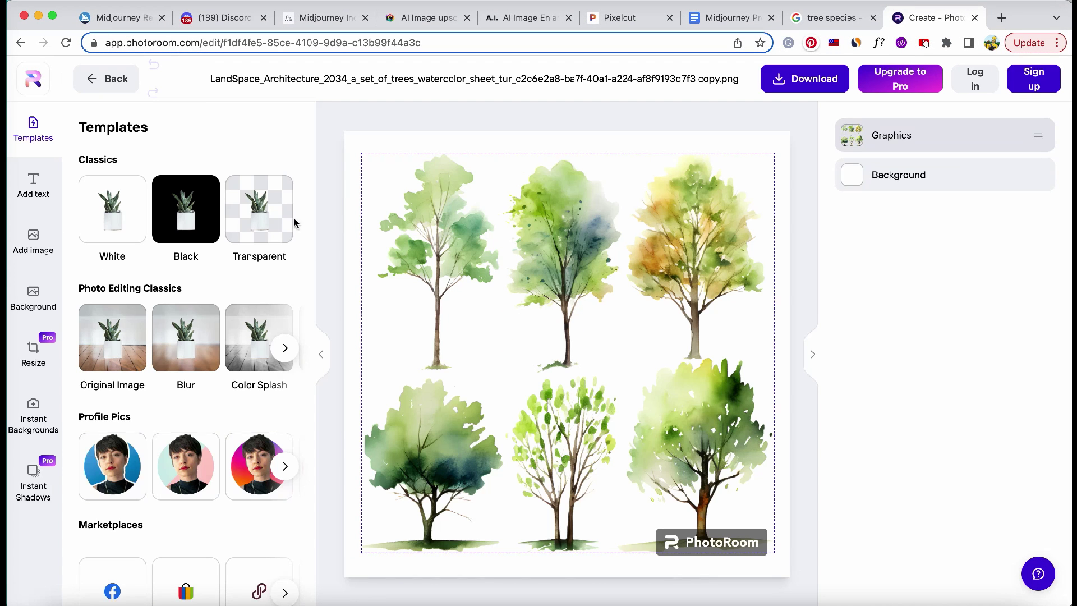
Apply PhotoRoom's Transparent template to the watercolor tree sheet, download the PNG and inspect it in Preview
left_click(250, 206)
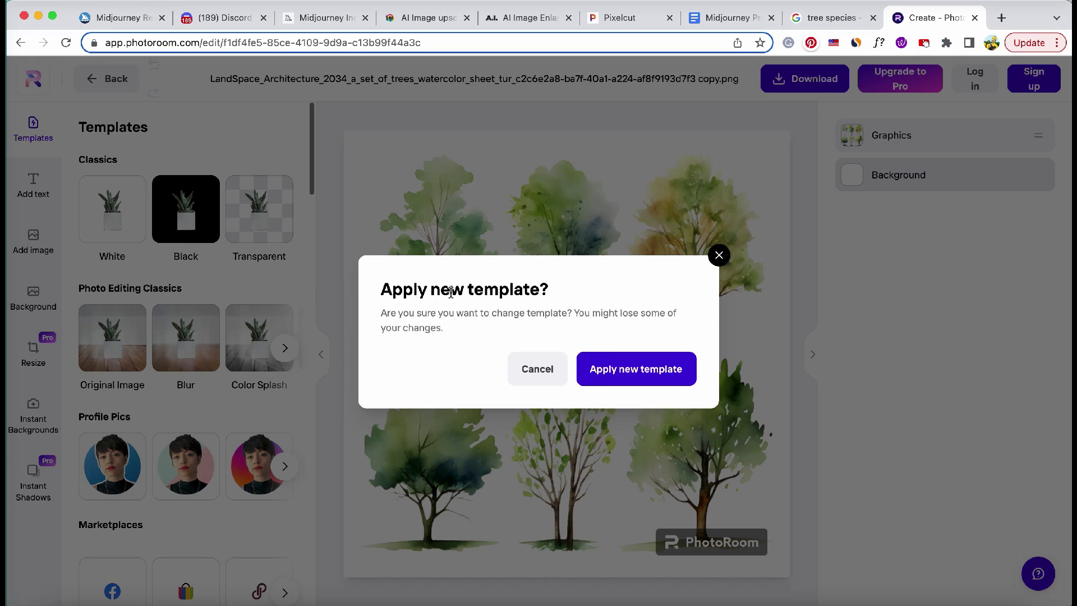
left_click(597, 375)
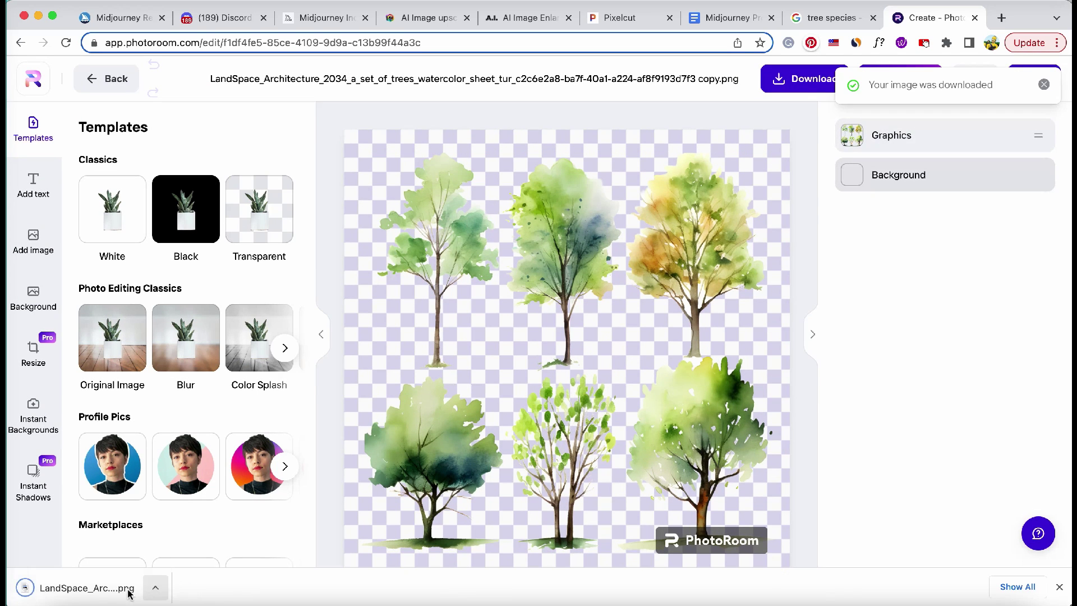
left_click(84, 587)
key("super+plus")
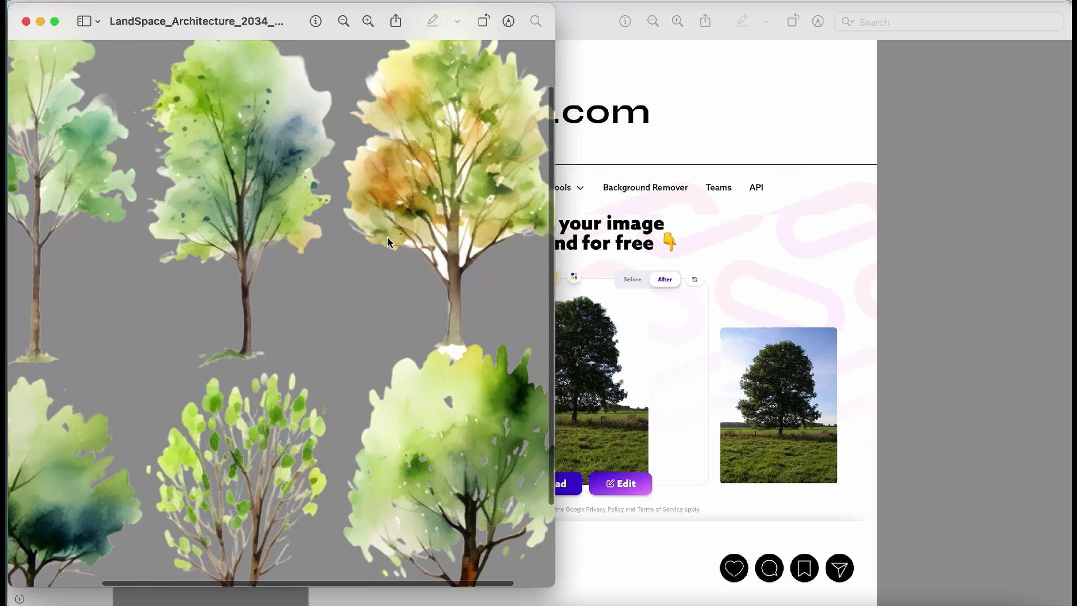
key("super+plus")
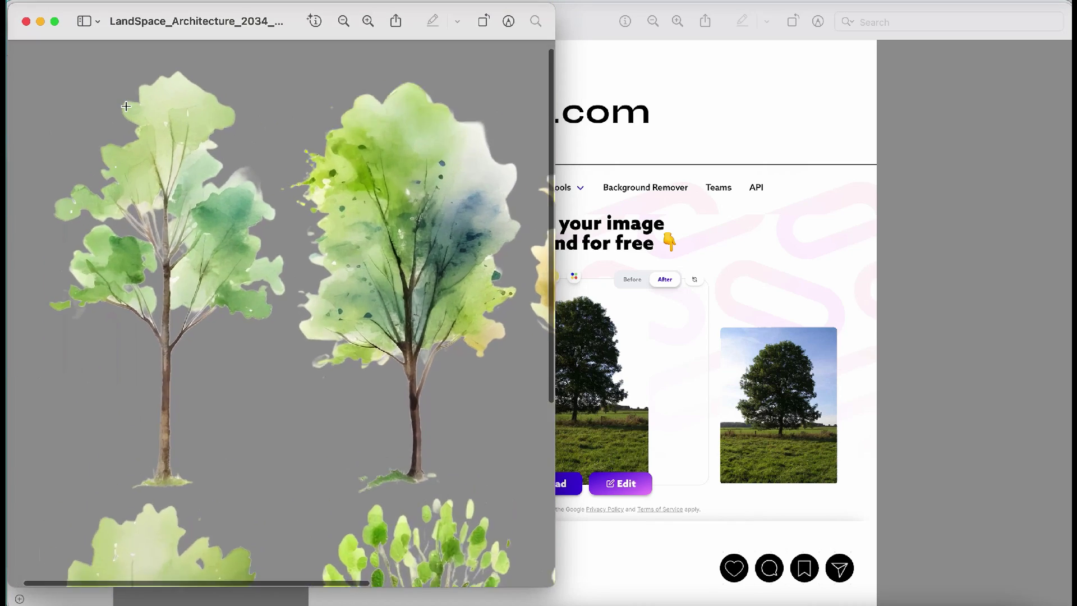
key("super+plus")
key("super+minus")
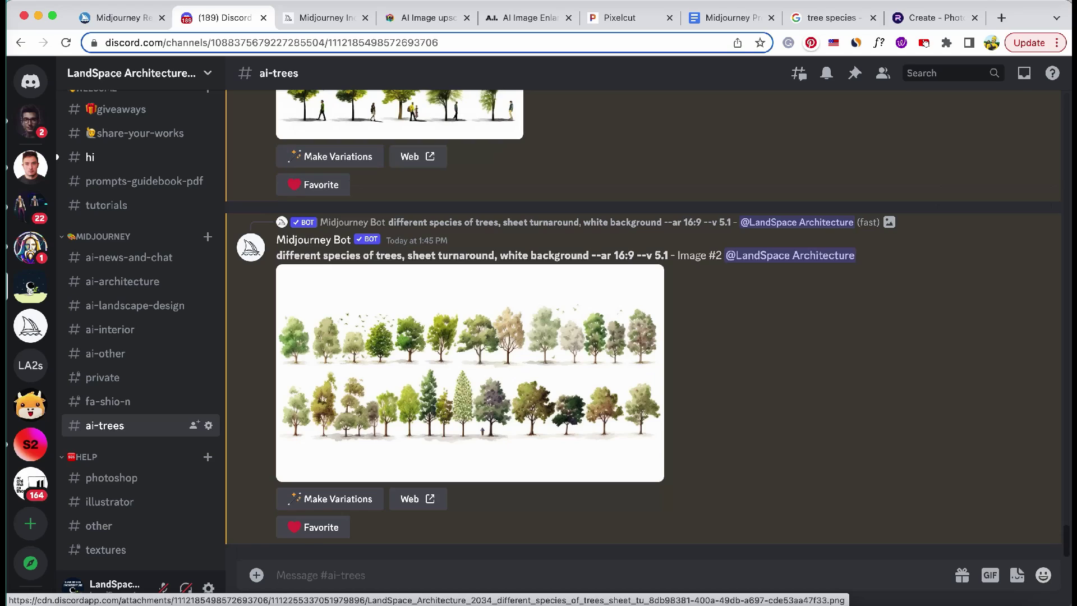
Set Midjourney's model to Niji version 5 through /settings
type("/se")
left_click(366, 335)
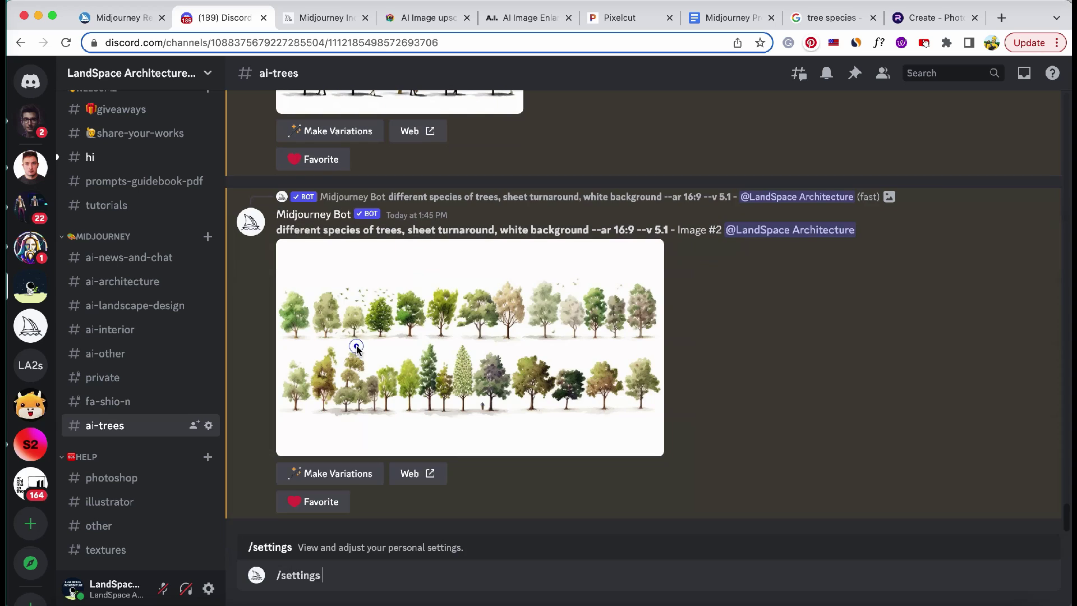
key("Return")
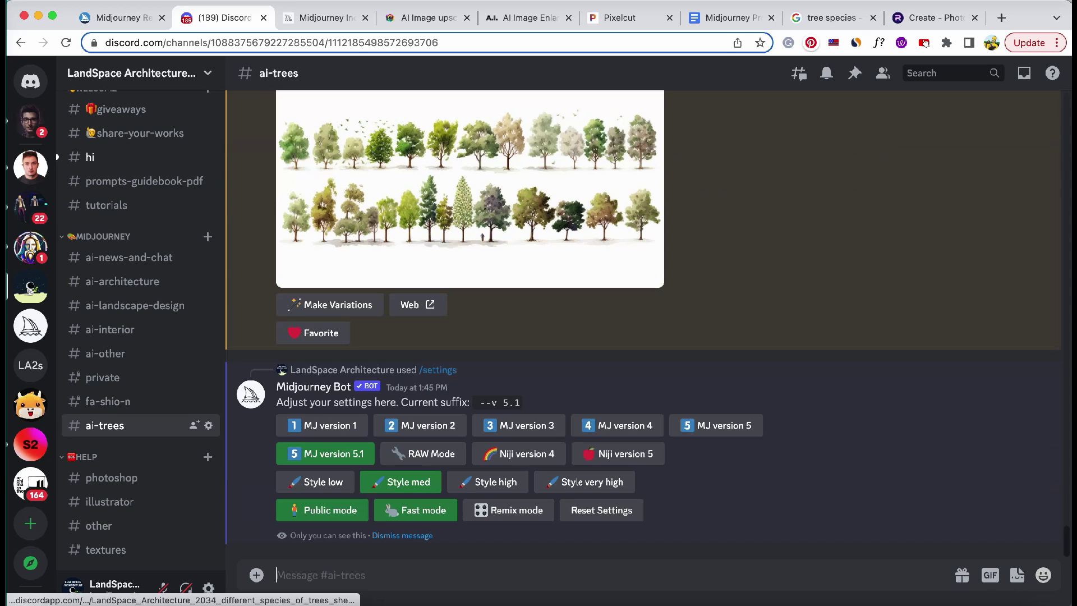
left_click(616, 459)
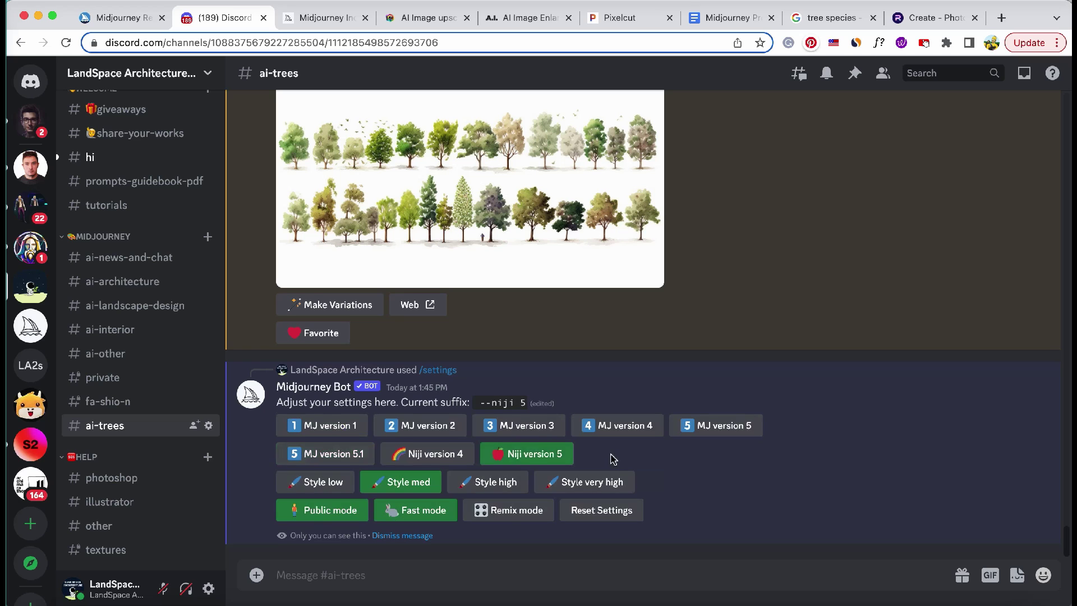
Resubmit the 16:9 different-species tree sheet prompt with /imagine under Niji 5
scroll(607, 457, "up", 5)
scroll(634, 386, "down", 5)
type("/")
key("Return")
type("different species of trees, sheet turnaround, white background --ar 16:9")
key("Return")
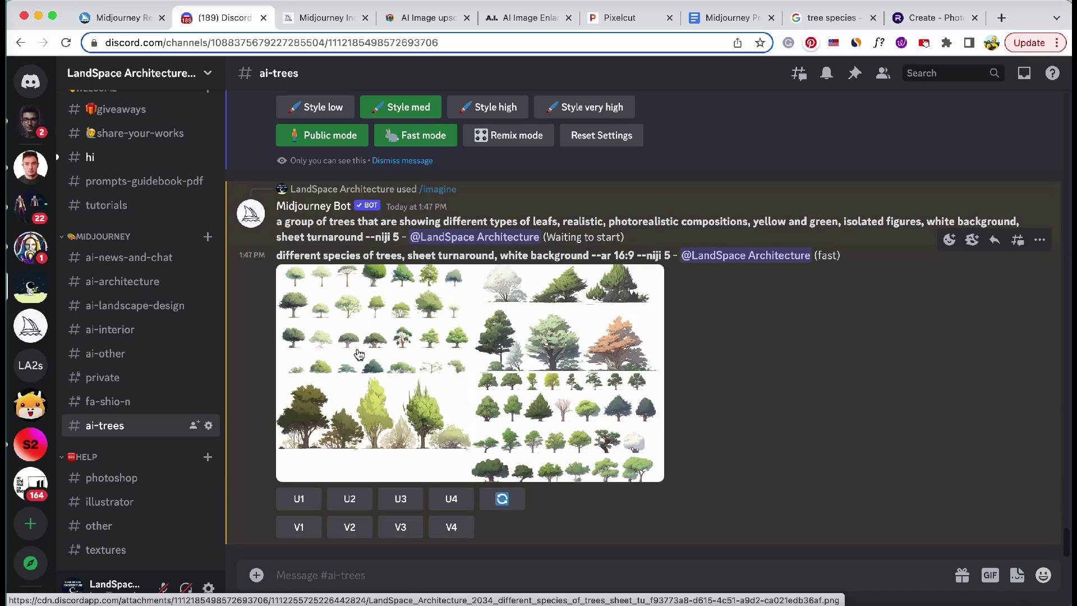
left_click(358, 350)
key("Escape")
scroll(345, 321, "up", 5)
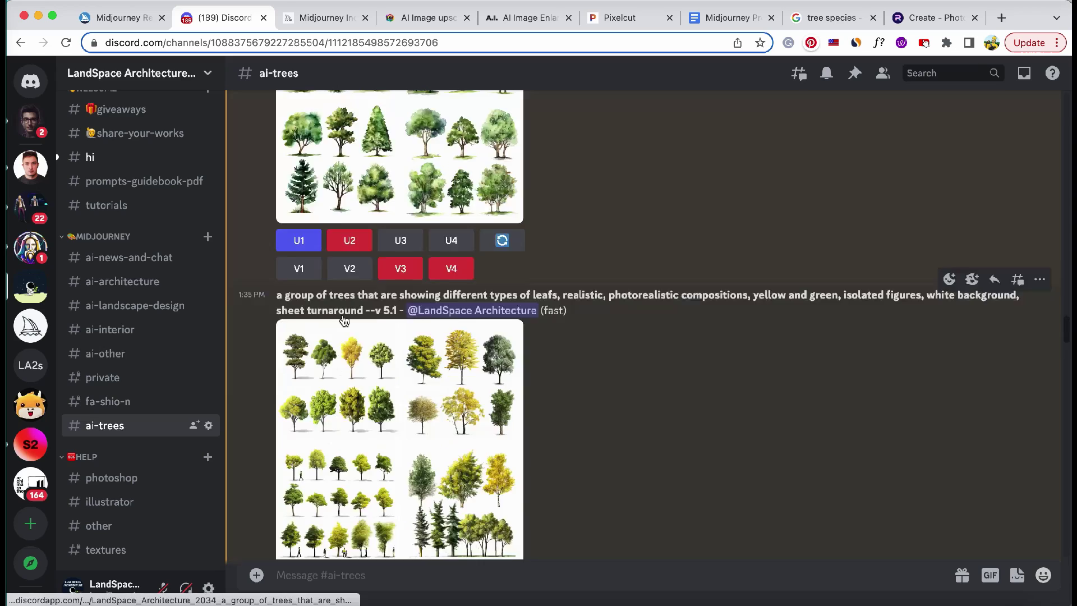
scroll(344, 321, "up", 3)
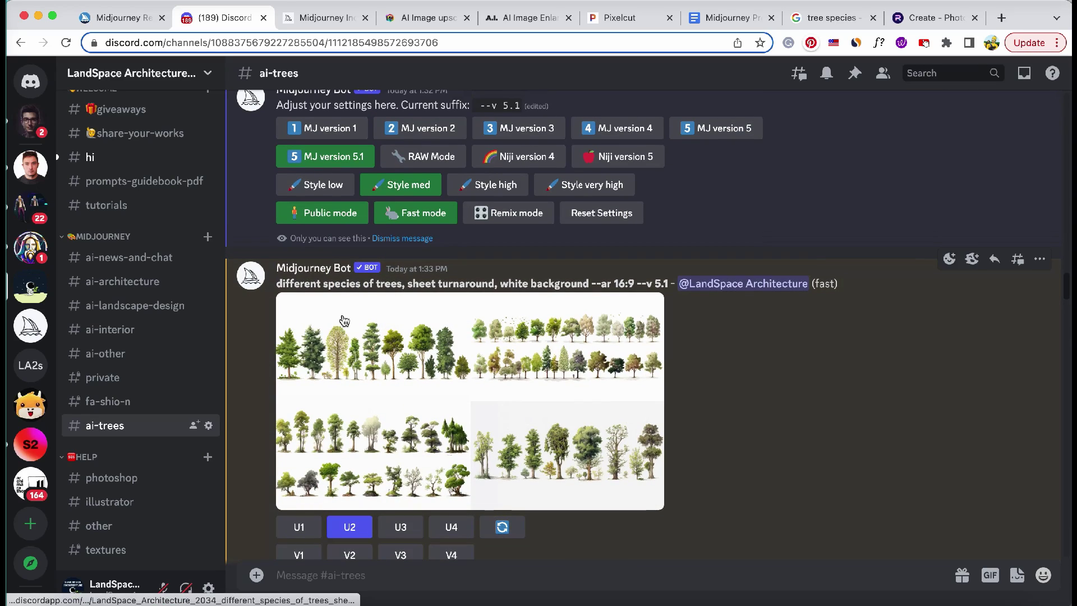
left_click(348, 348)
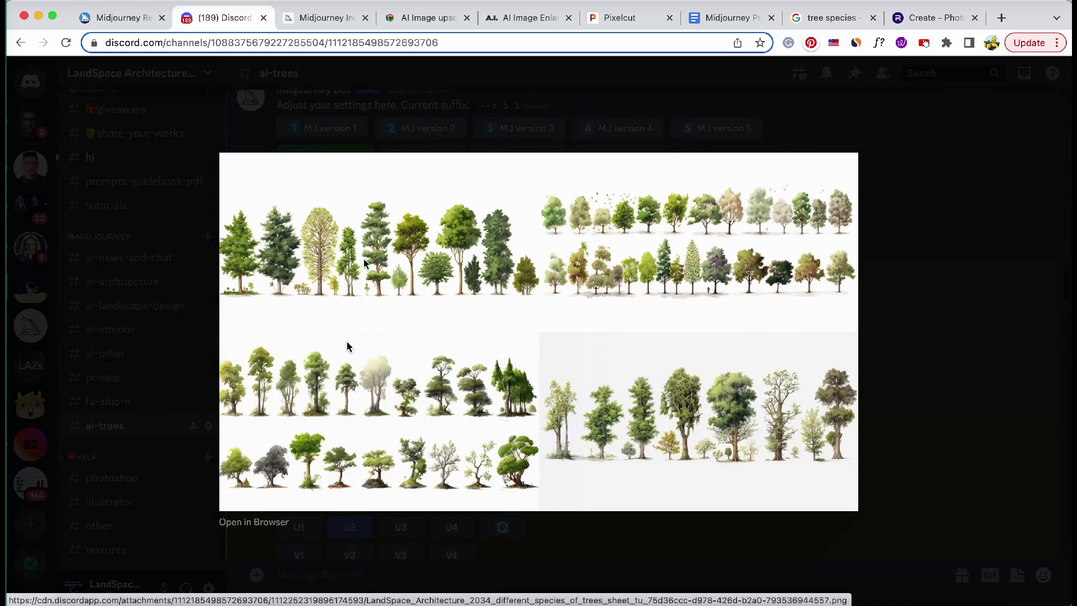
left_click(422, 127)
scroll(425, 377, "down", 10)
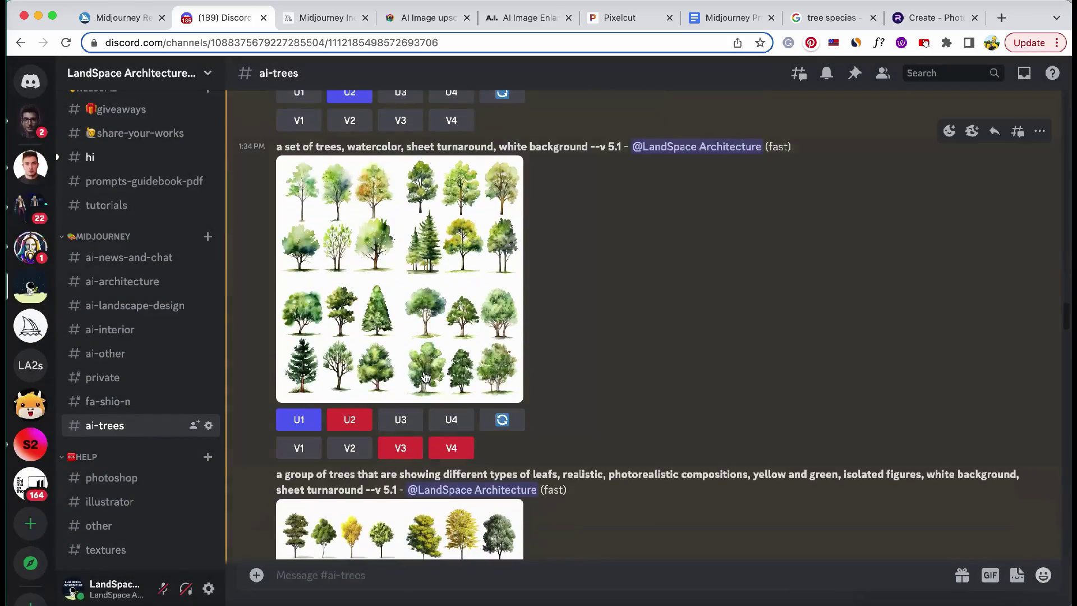
scroll(425, 376, "down", 2)
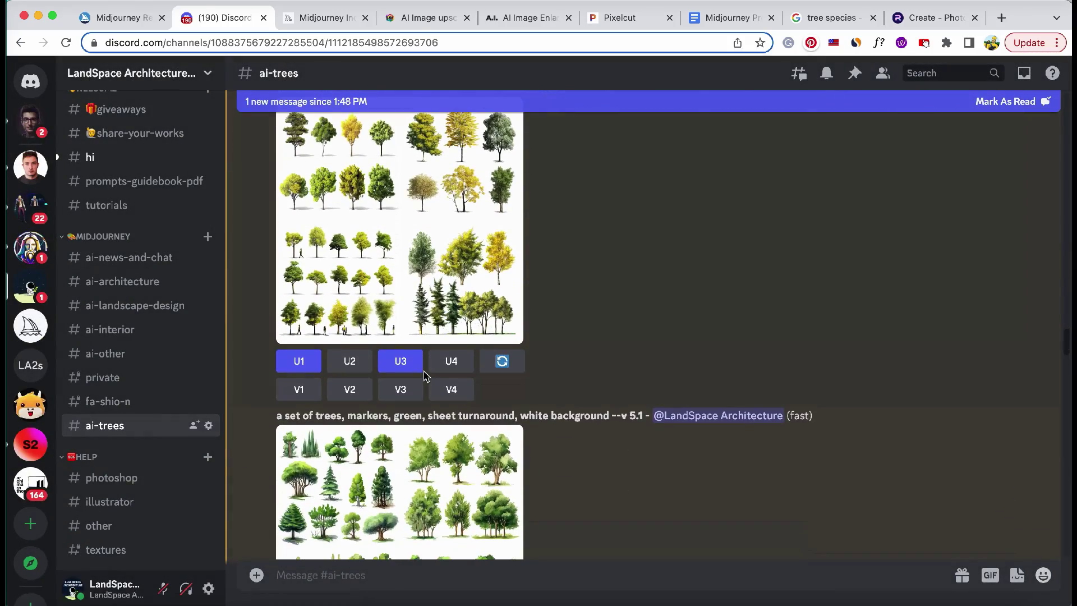
scroll(425, 376, "down", 10)
left_click(435, 339)
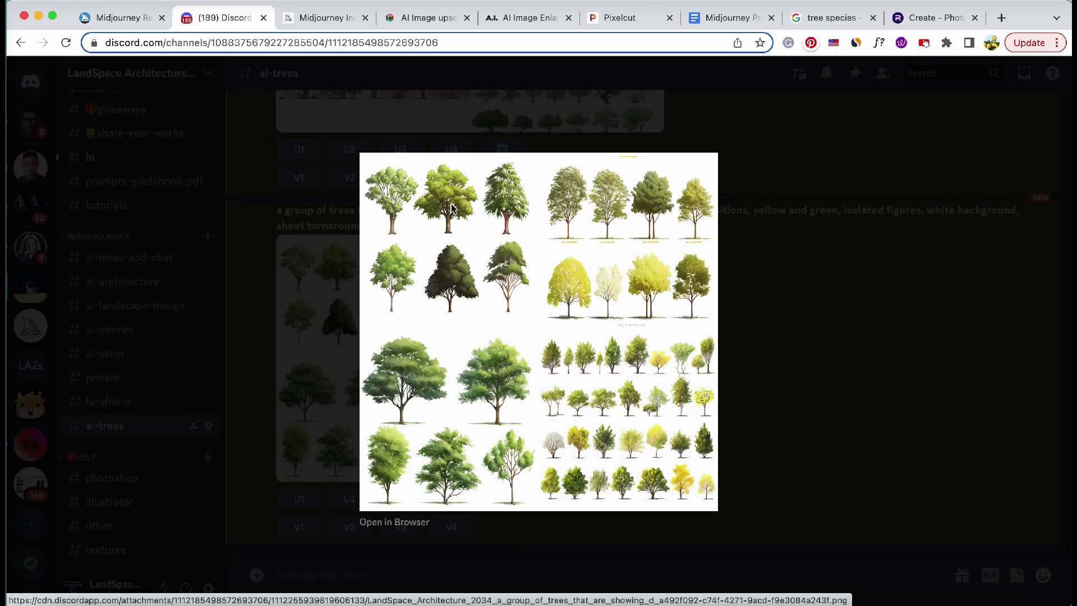
key("Escape")
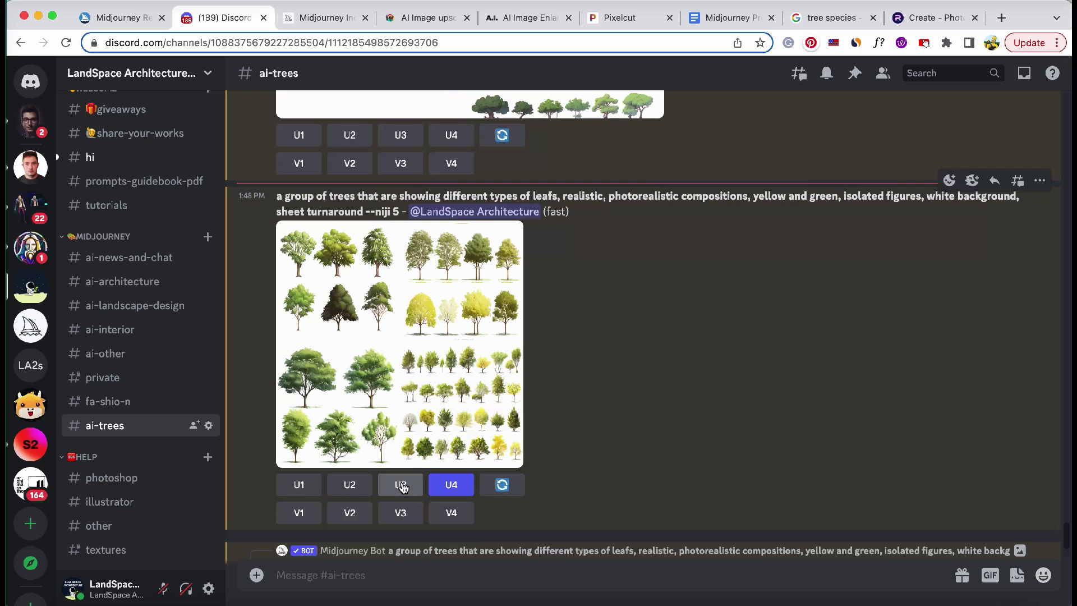
scroll(443, 448, "up", 3)
scroll(439, 422, "up", 9)
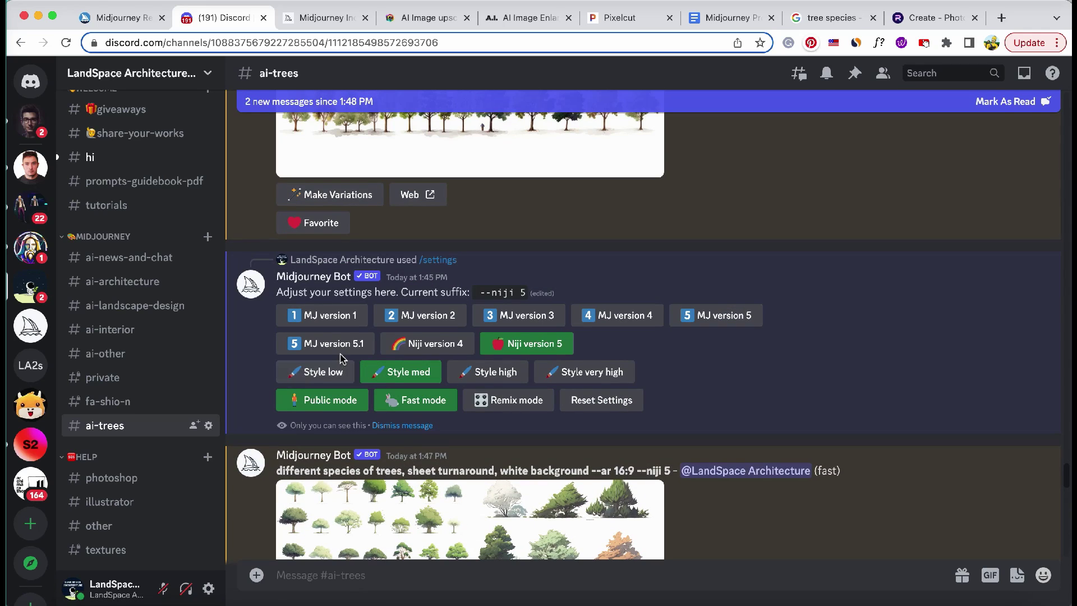
scroll(340, 359, "down", 10)
left_click(341, 355)
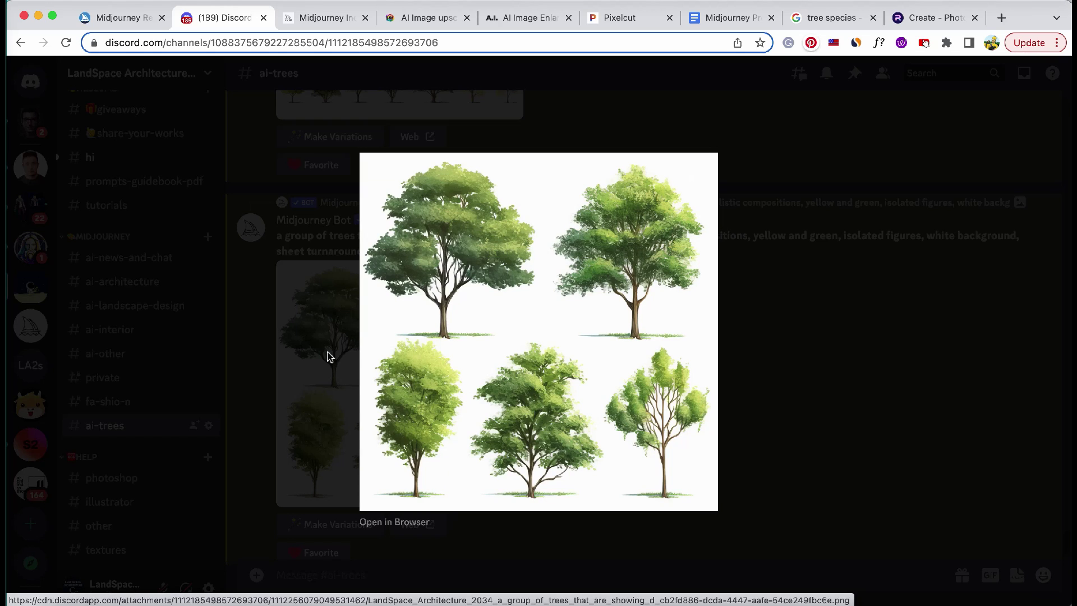
left_click(330, 357)
scroll(334, 342, "up", 5)
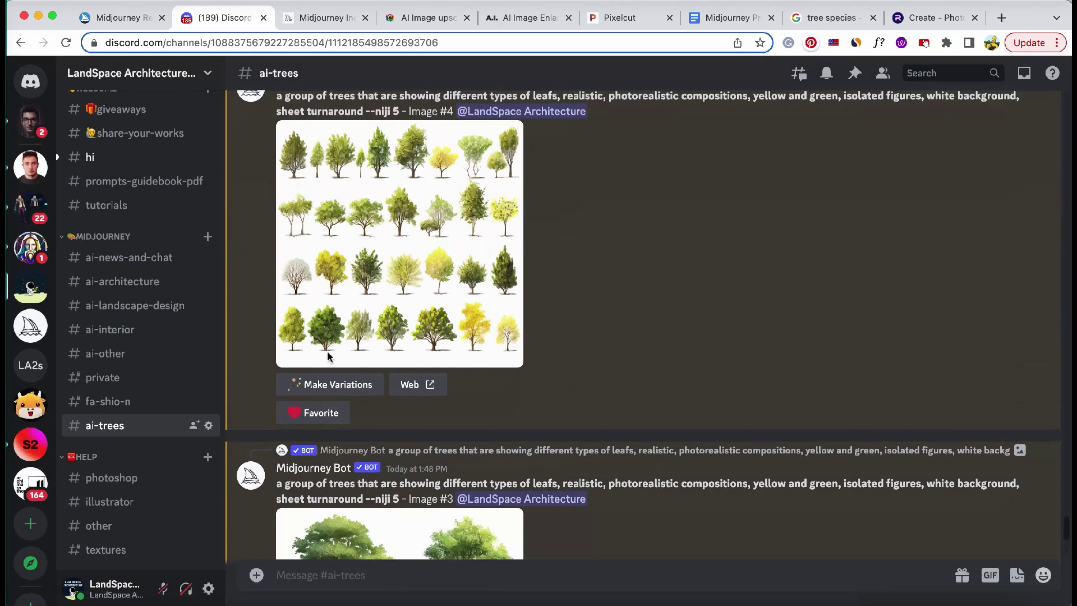
left_click(337, 327)
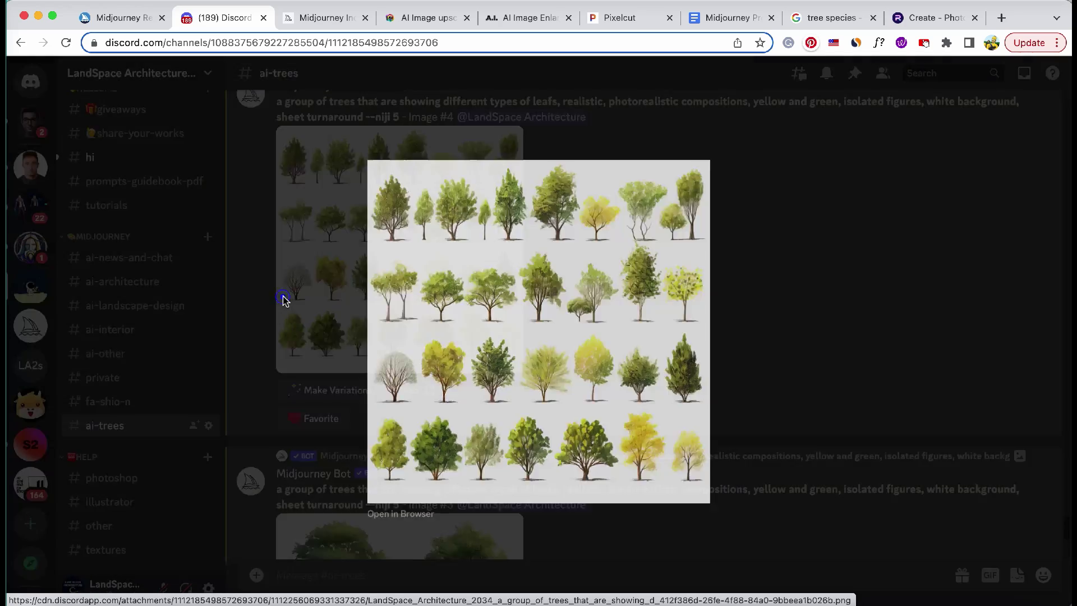
left_click(285, 302)
scroll(285, 301, "down", 5)
scroll(285, 302, "up", 3)
scroll(285, 301, "up", 10)
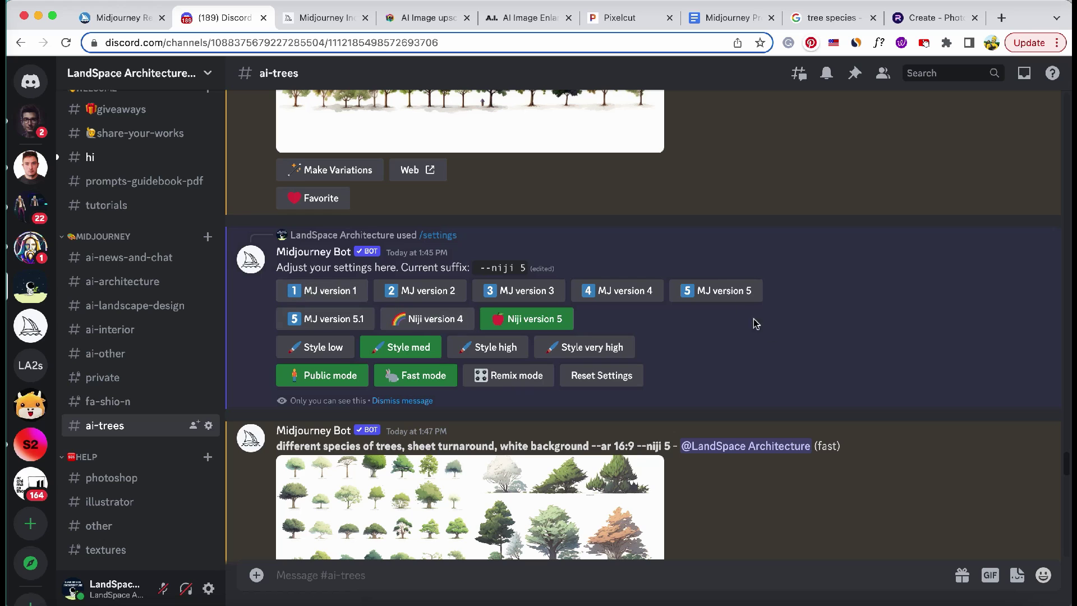
Switch Midjourney to version 5.1 and preview the leaf sheet result
left_click(348, 320)
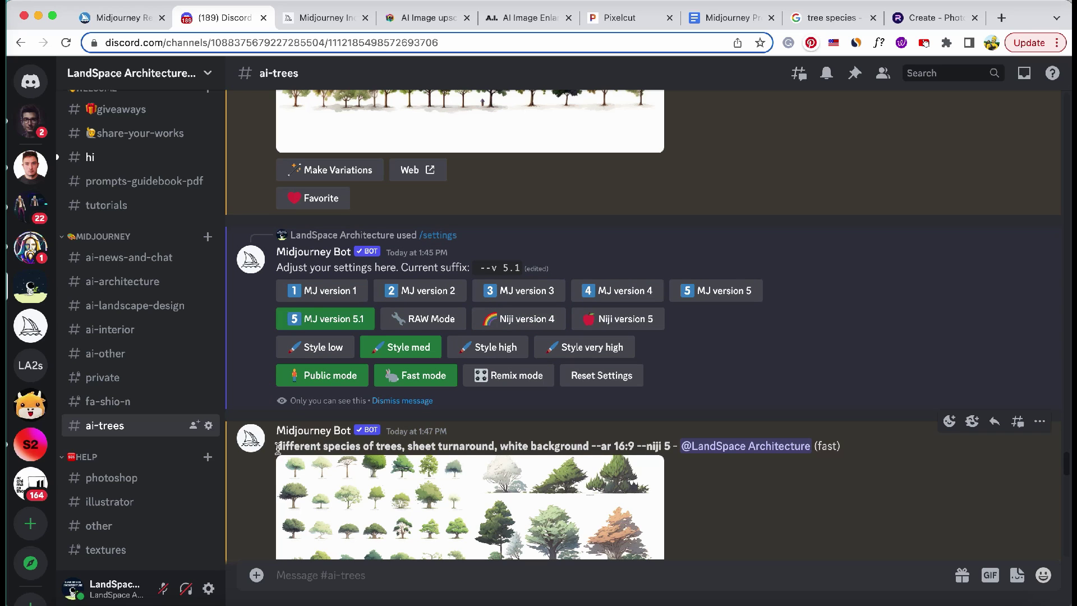
left_click(399, 440)
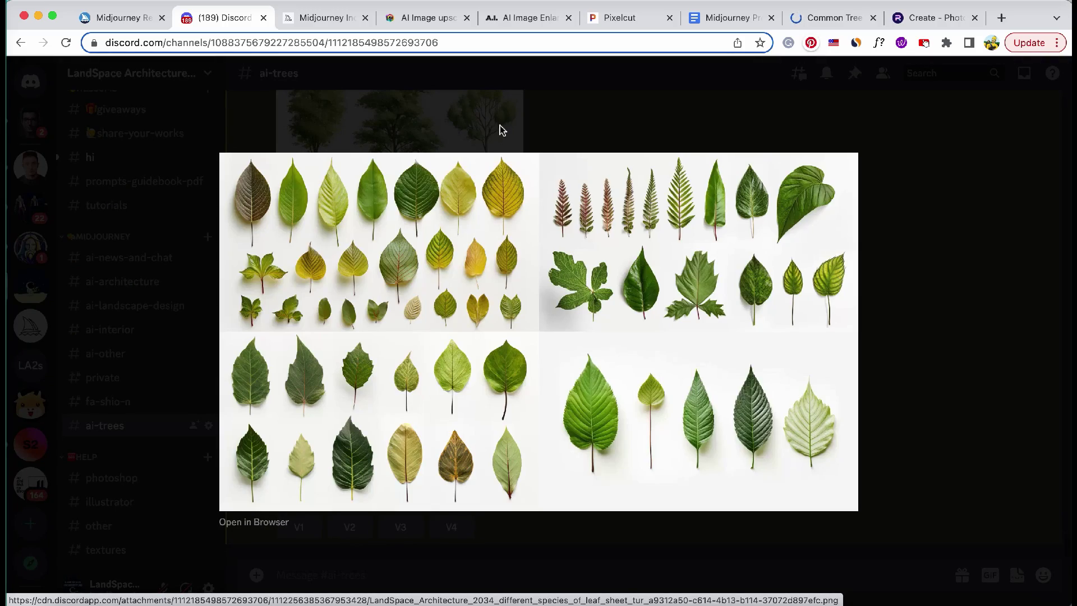
left_click(500, 125)
Find and select the American Basswood heading in the common tree species article
left_click(834, 18)
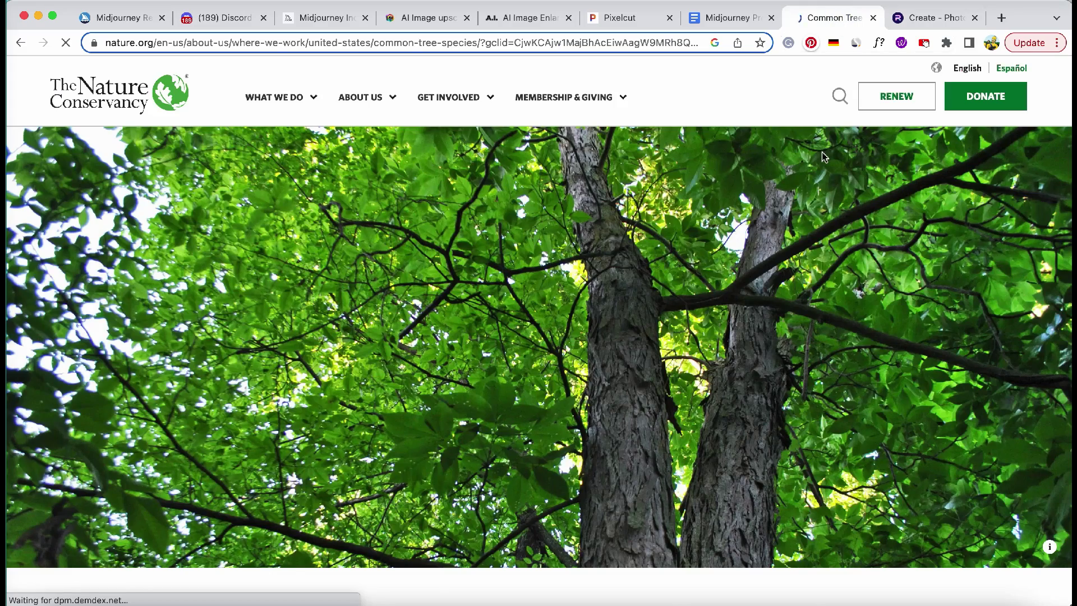
scroll(823, 155, "down", 15)
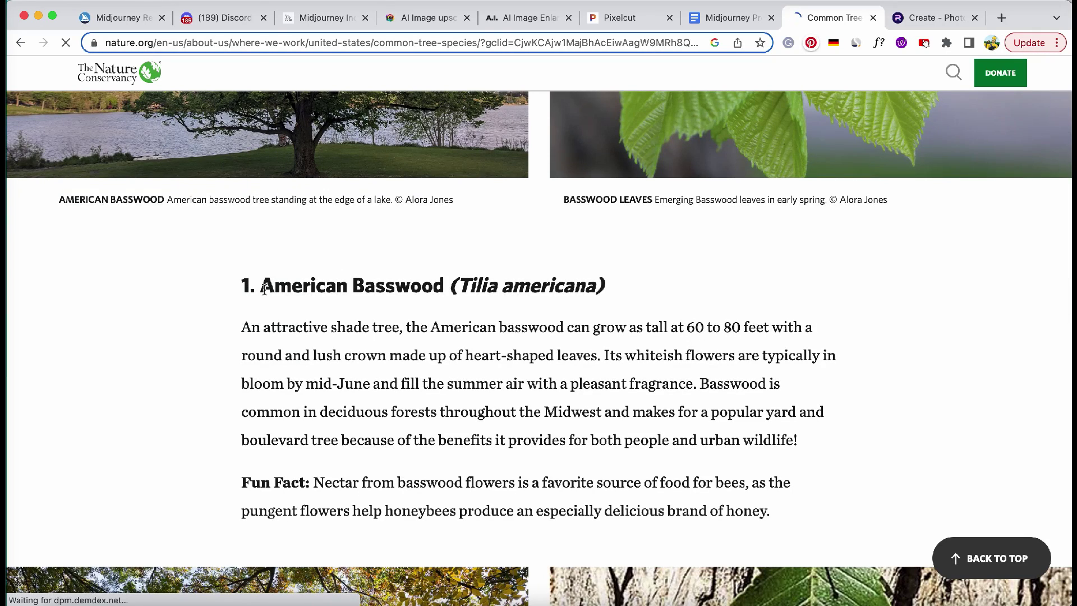
left_click_drag(261, 287, 446, 289)
key("super+c")
Submit the /imagine prompt 'American Basswood tree, sheet turnaround, white background' to Midjourney
key("super+2")
type("/")
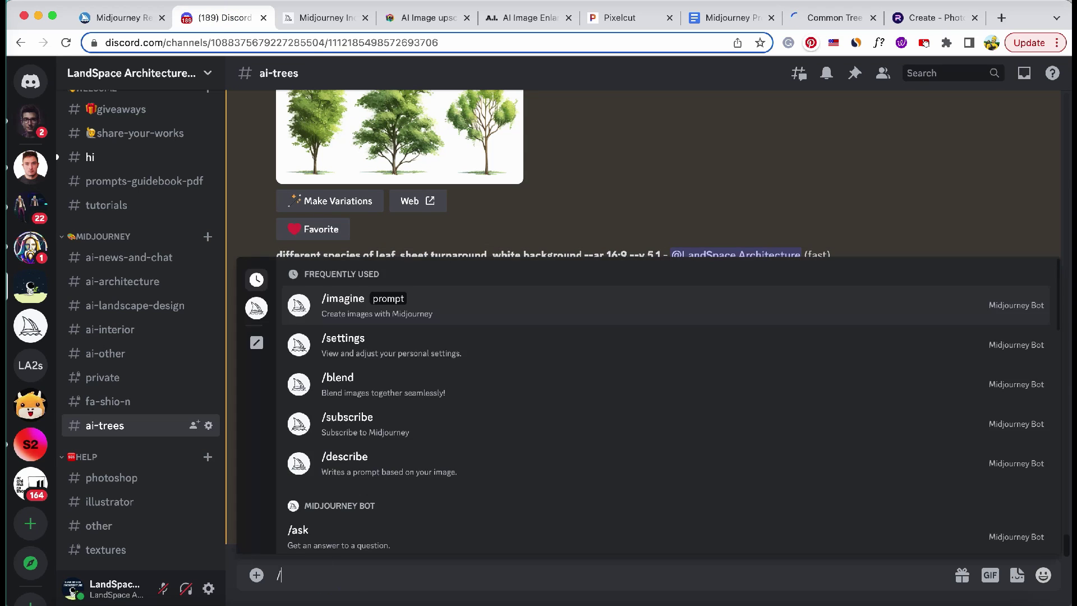
left_click(366, 306)
key("super+v")
type("tr")
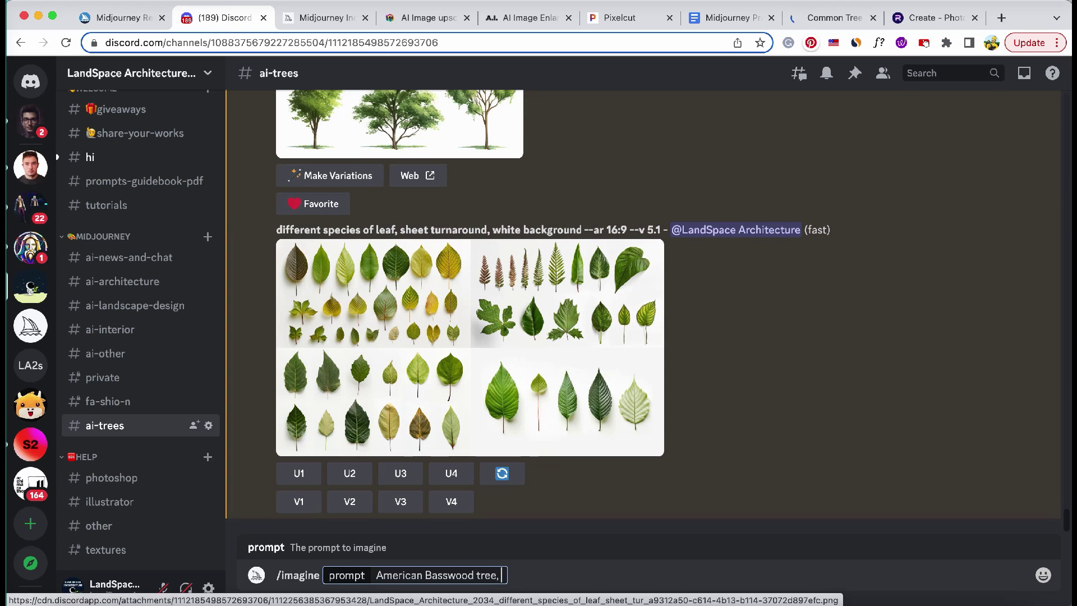
mouse_move(584, 230)
left_mouse_down()
mouse_move(399, 230)
mouse_move(570, 229)
left_mouse_up()
key("super+v")
key("super+z")
key("super+c")
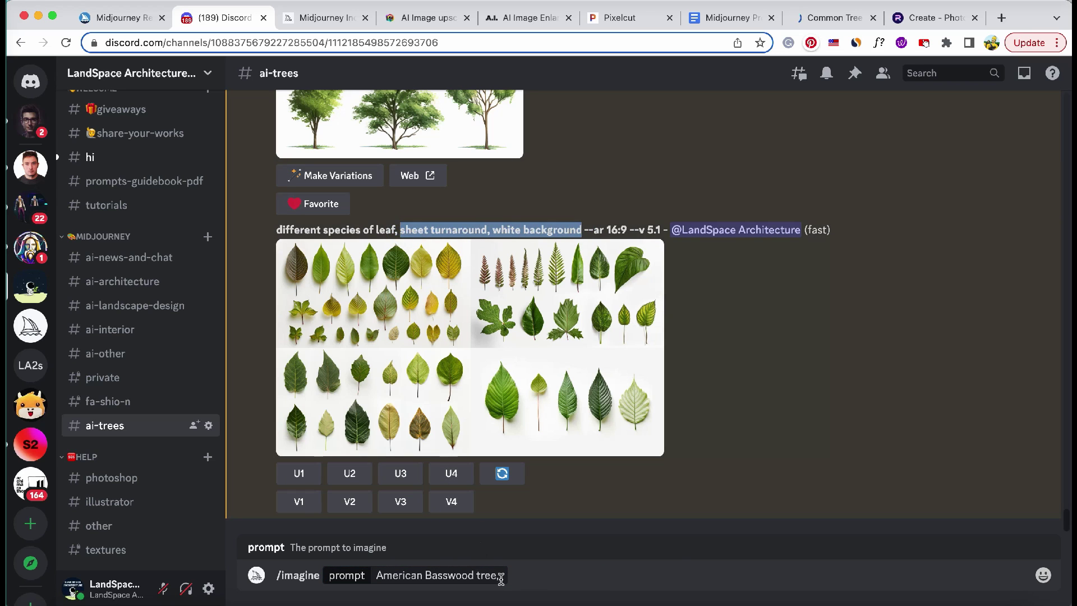
left_click(497, 576)
key("super+v")
key("Return")
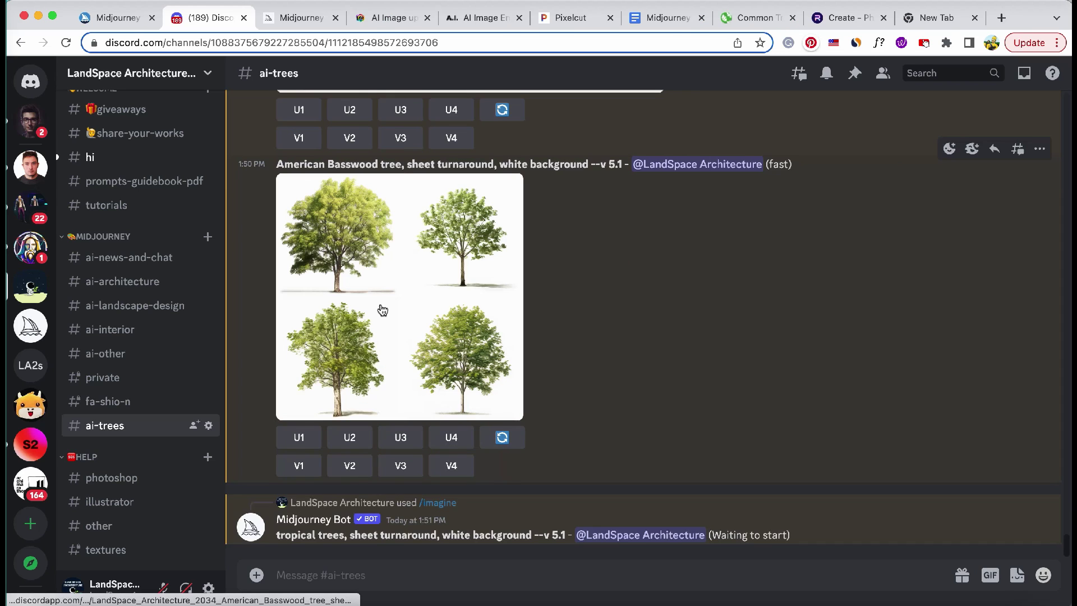
Compare the American Basswood sheet grid with real Basswood photos, then close the tropical trees preview
left_click(382, 310)
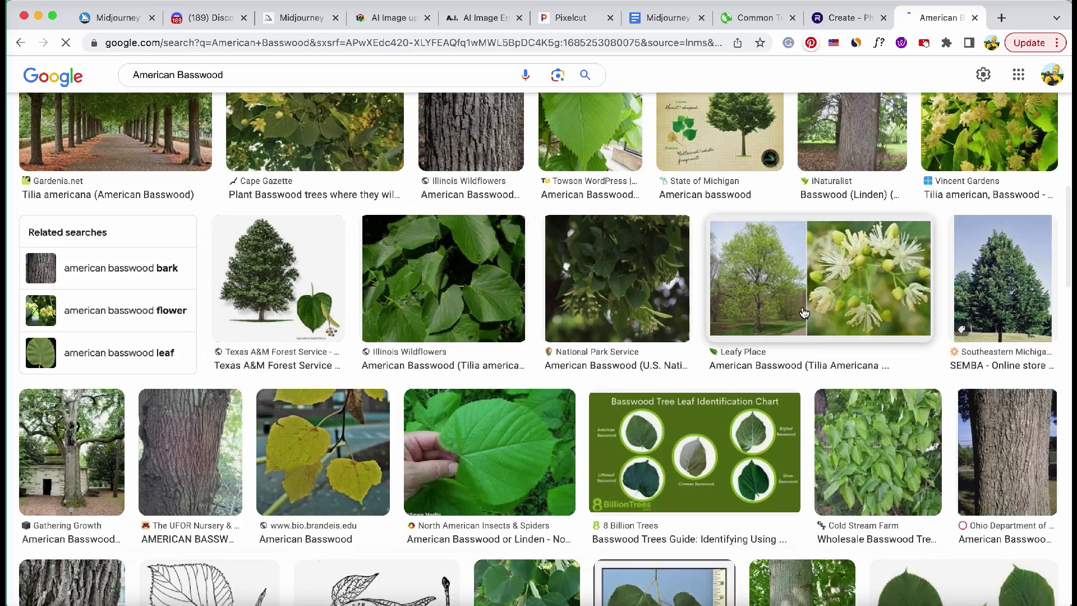
left_click(803, 309)
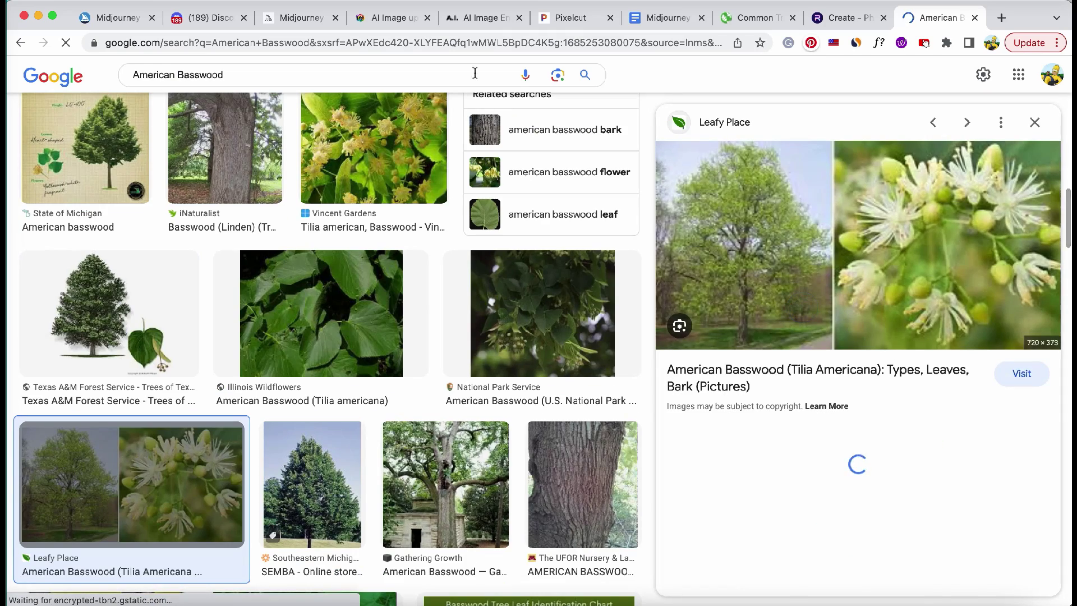
left_click(209, 18)
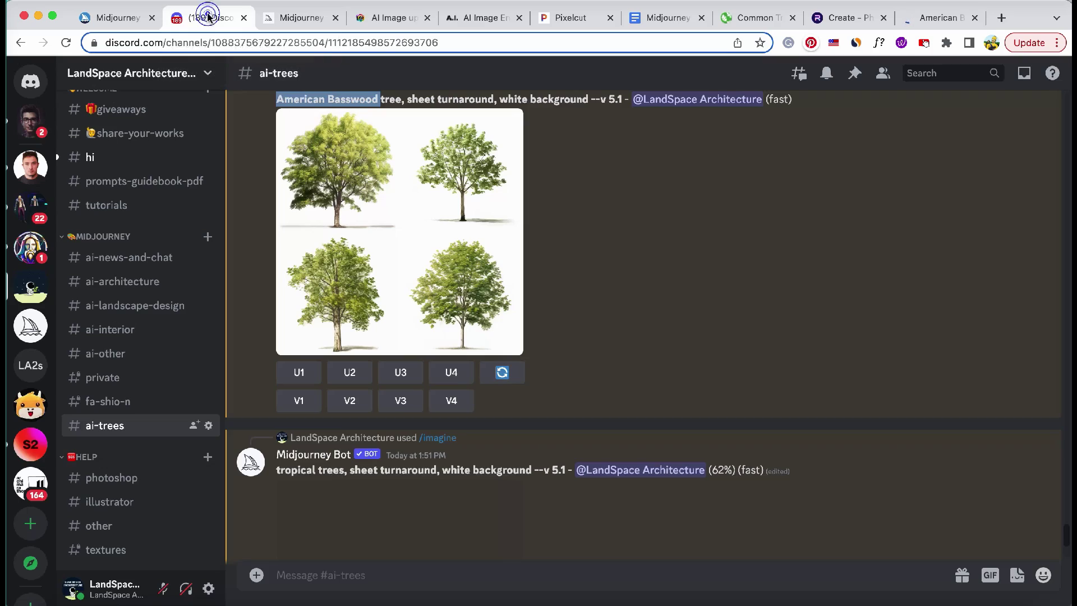
left_click(489, 228)
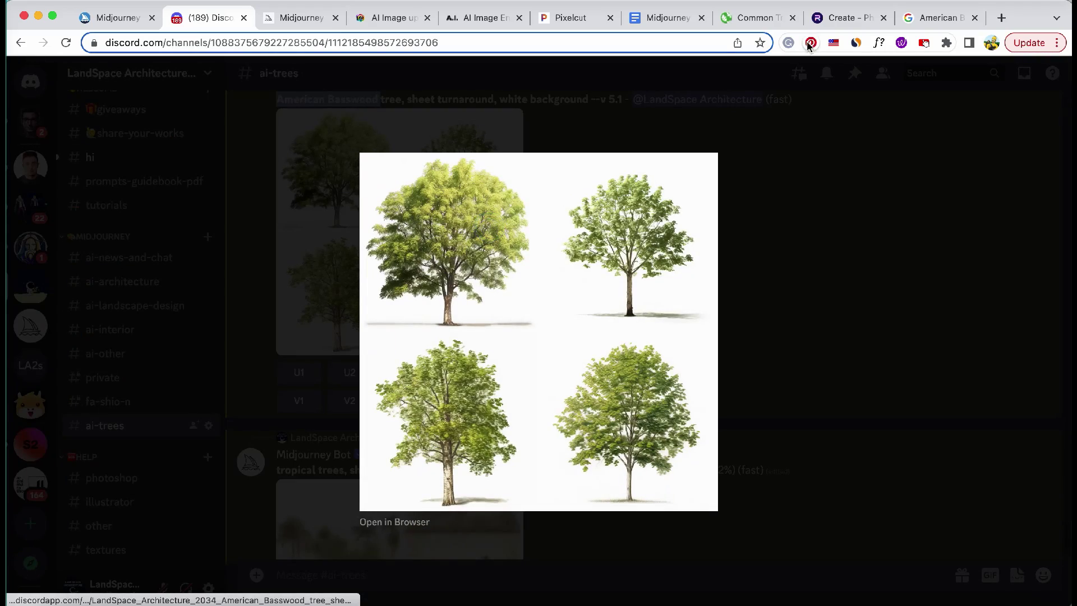
left_click(933, 18)
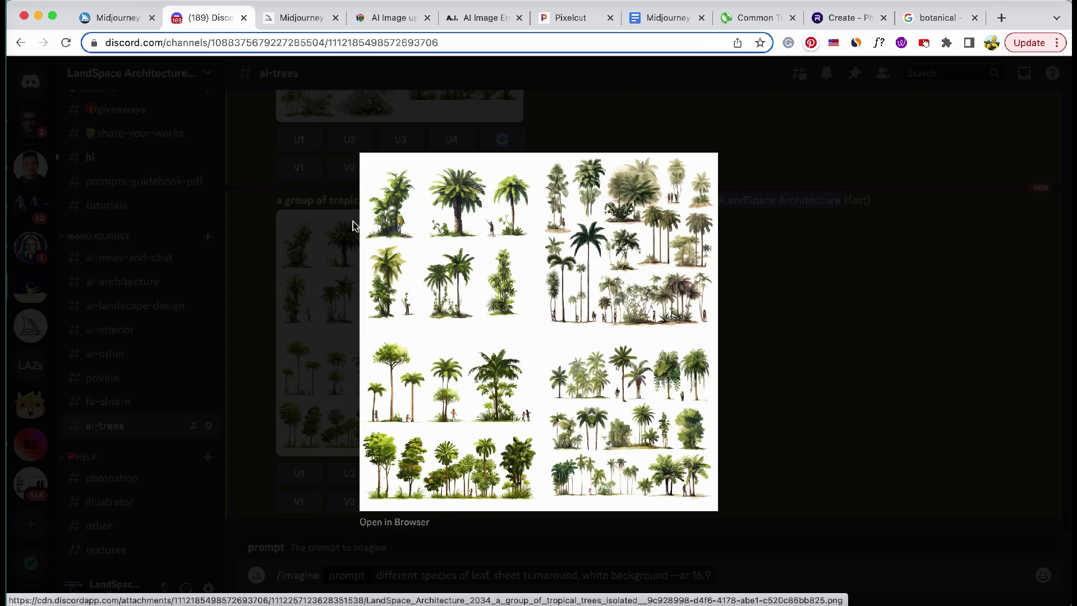
left_click(351, 225)
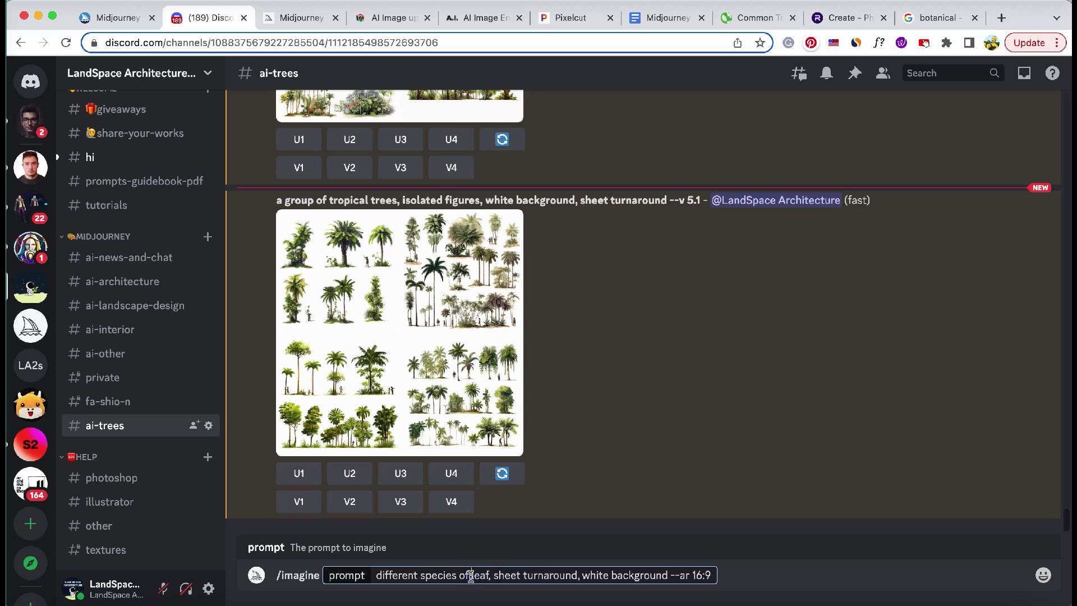
Submit the watercolor botanical leaf species prompt and preview the resulting 16:9 sheet
key("super+v")
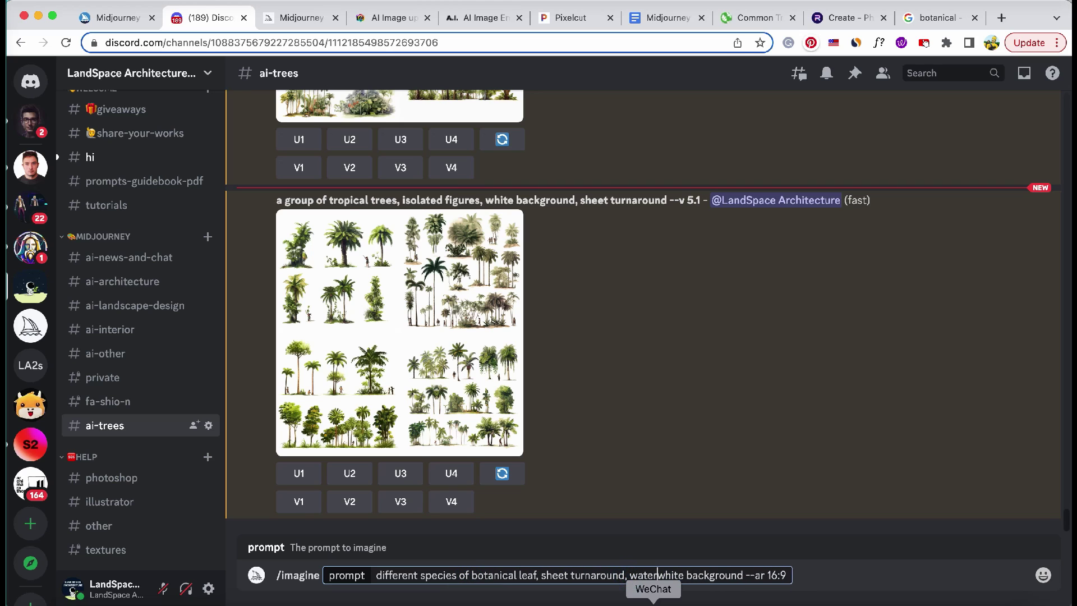
key("Return")
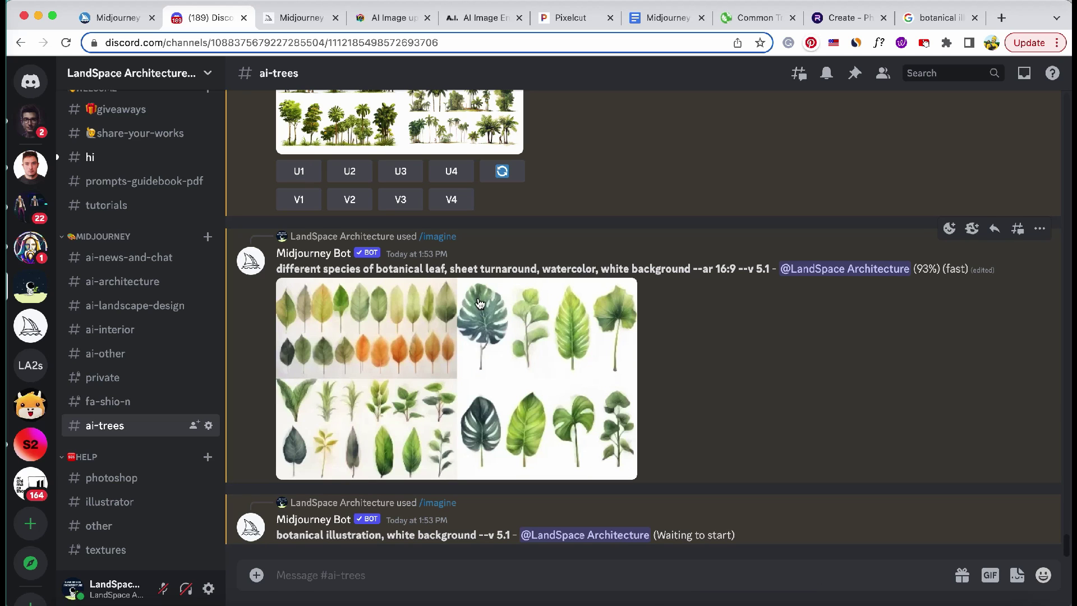
left_click(474, 326)
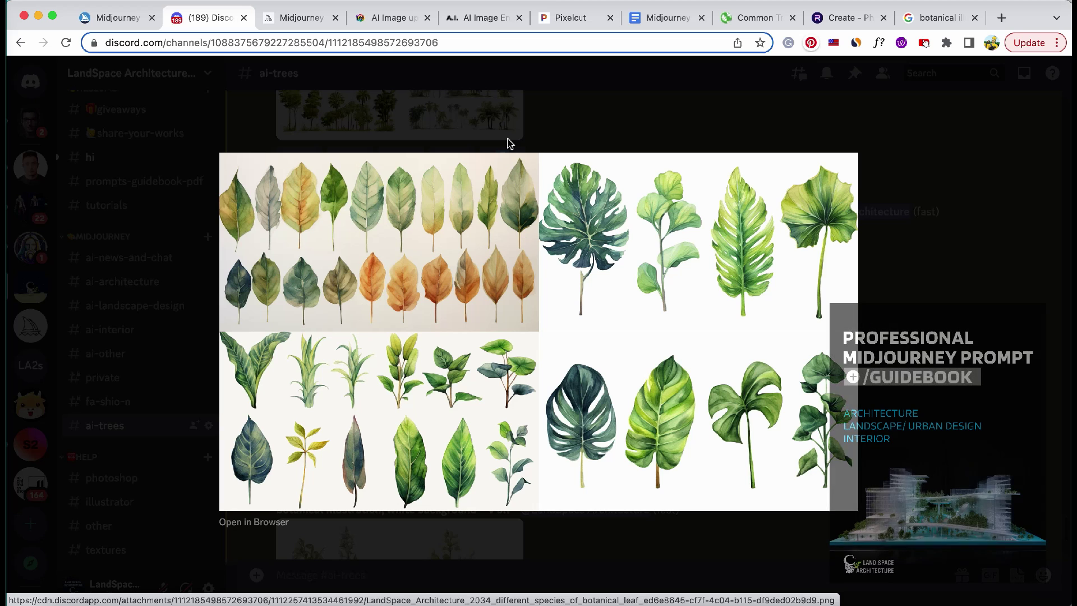
left_click(507, 139)
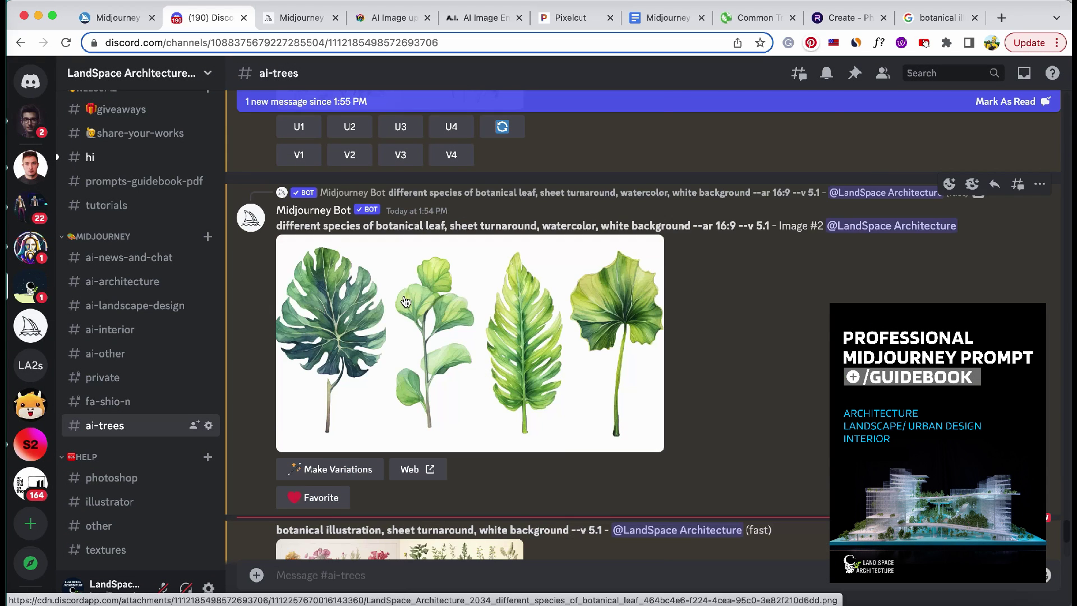
Preview the upscaled leaf image and the pink Muhly grass on white sheet
left_click(429, 380)
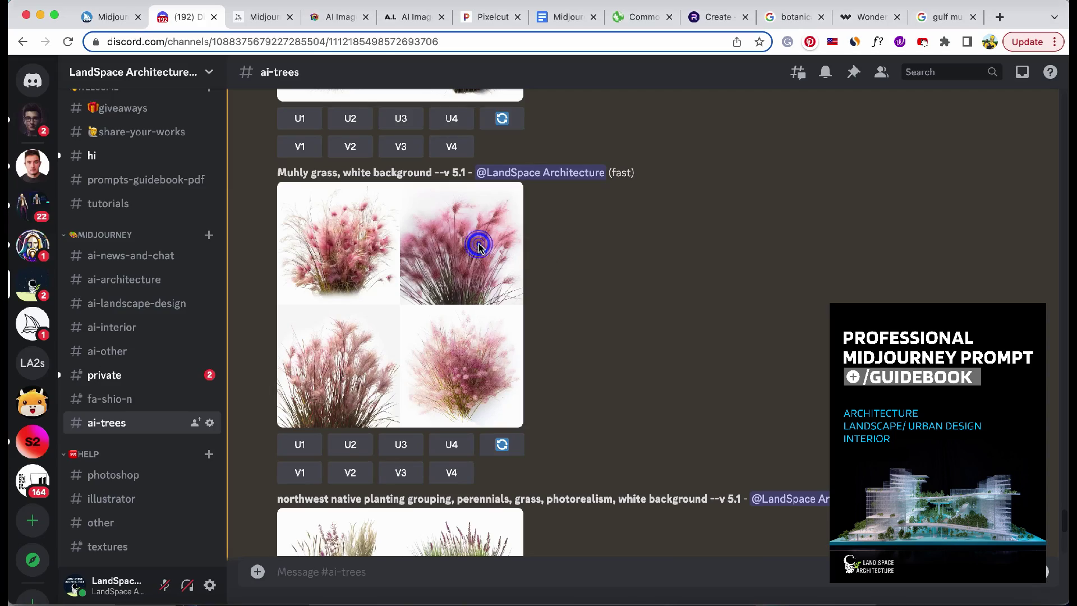
left_click(479, 243)
left_click(328, 295)
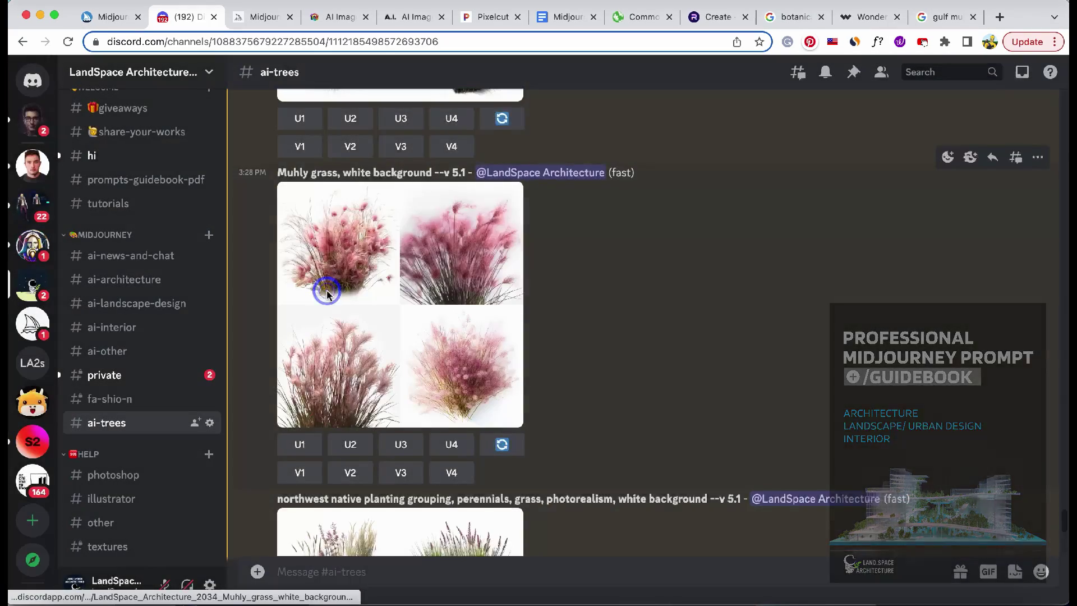